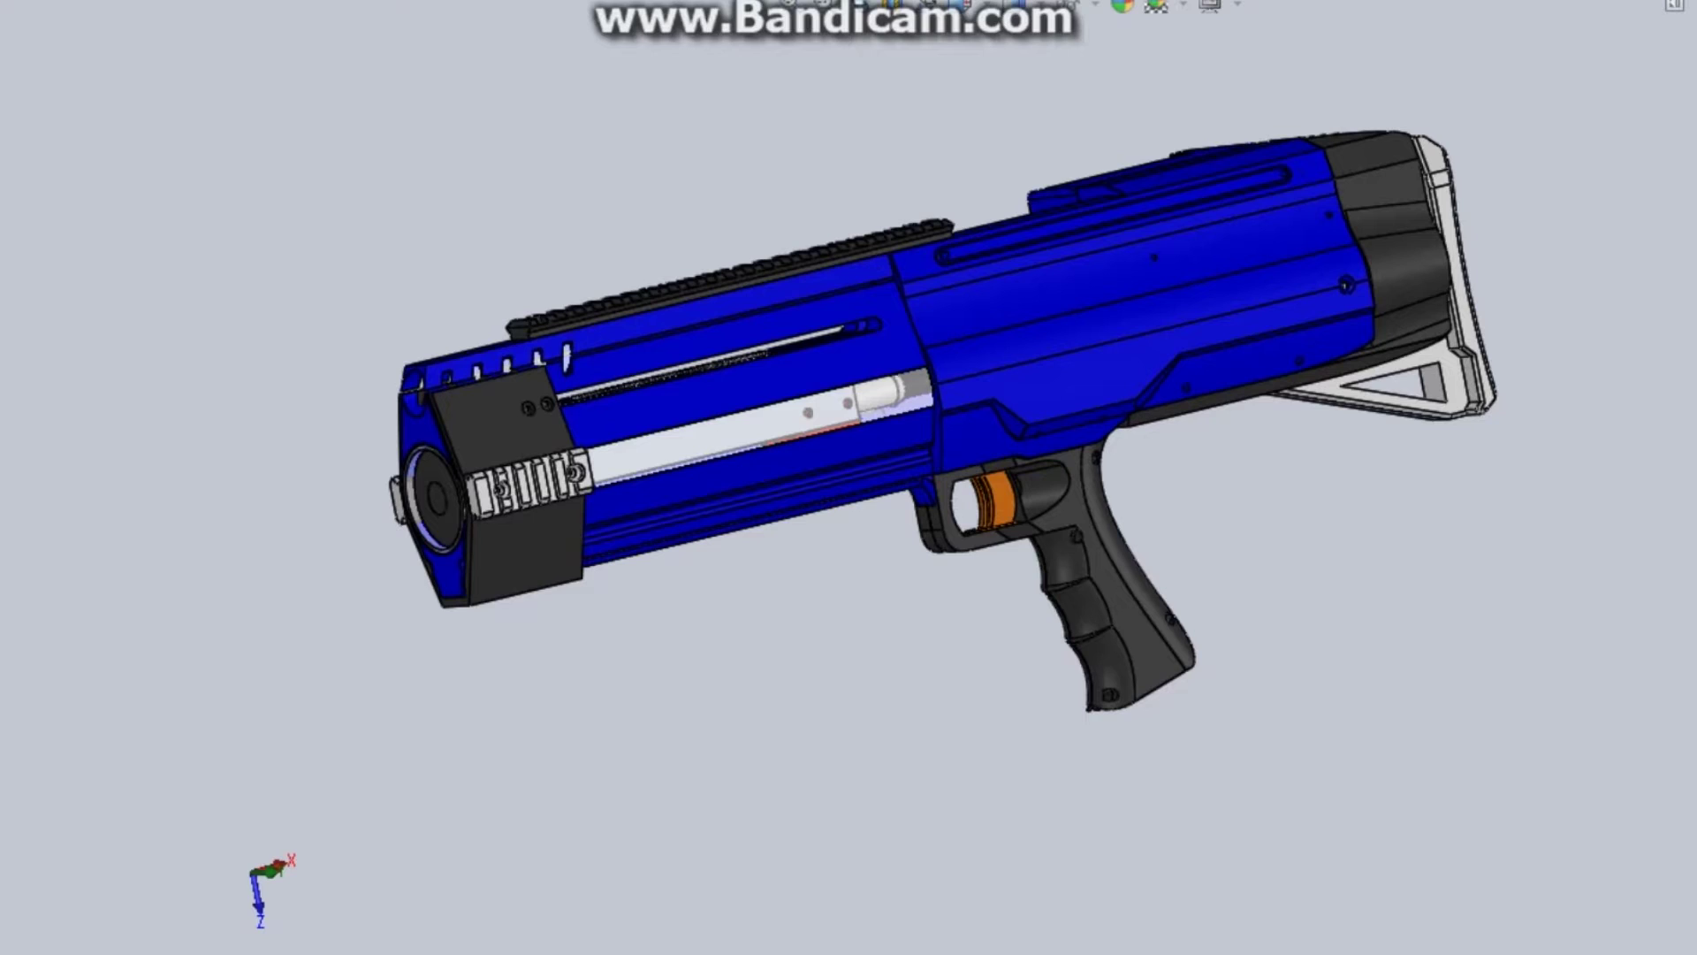
# Examine the blaster's exterior, from the front grip and side rail to the full side profile.
pyautogui.moveTo(884, 477); pyautogui.dragTo(751, 471, button='middle')
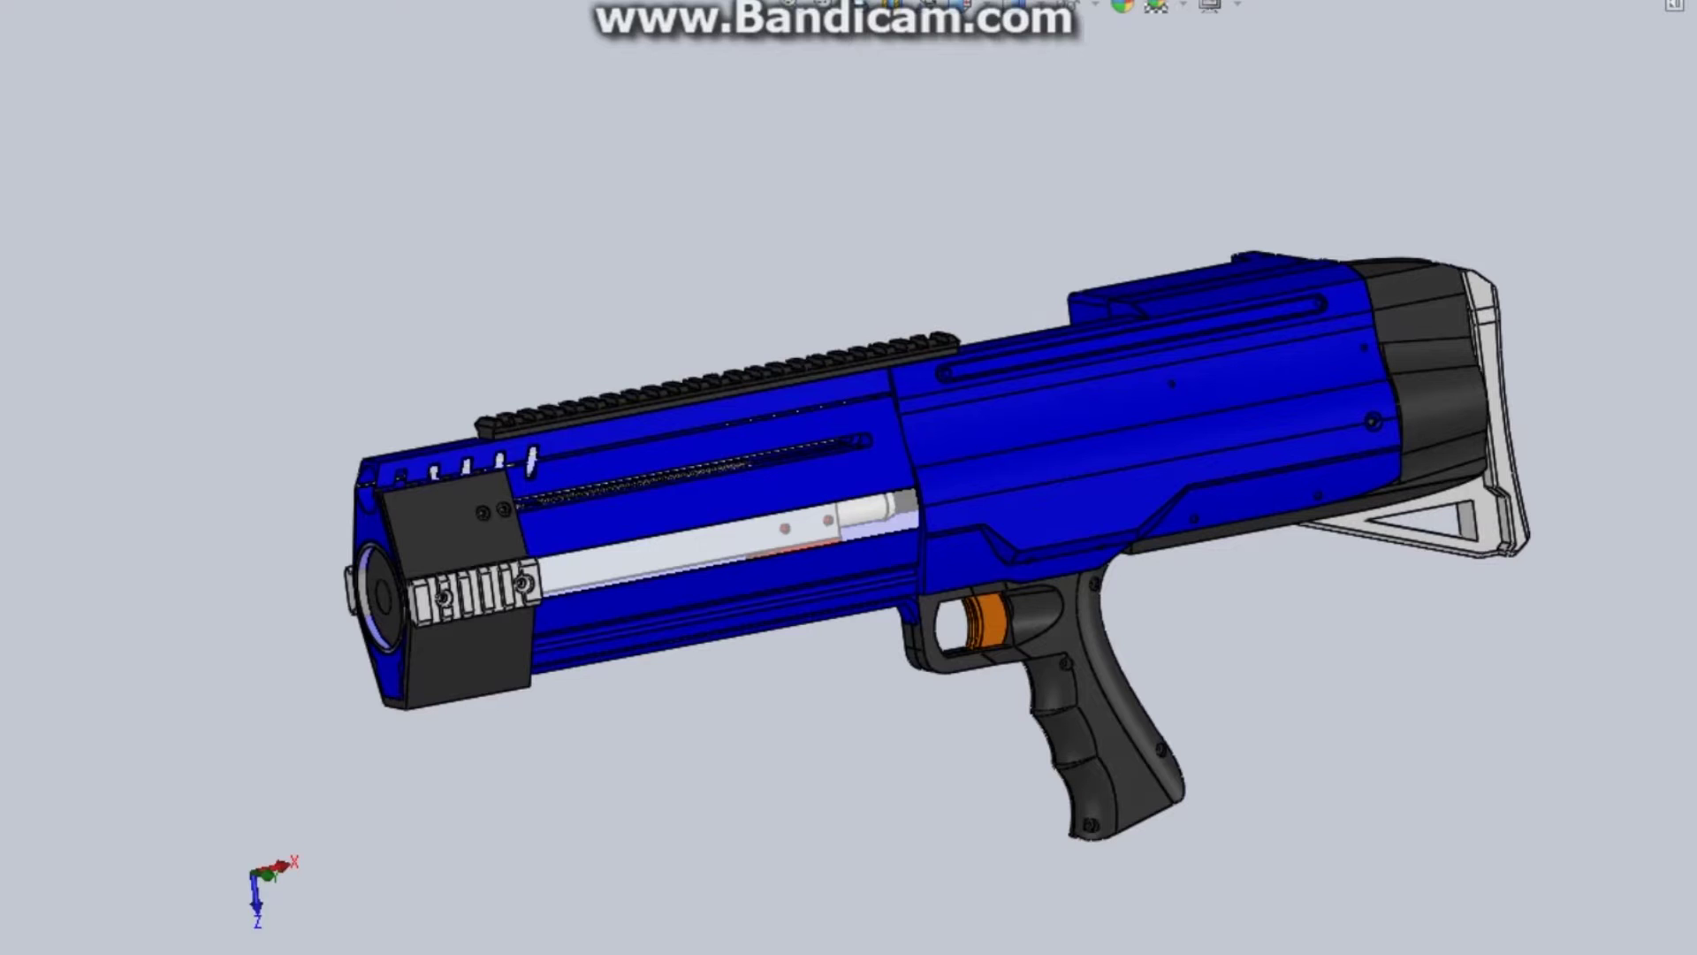
pyautogui.scroll(-3, 421, 595)
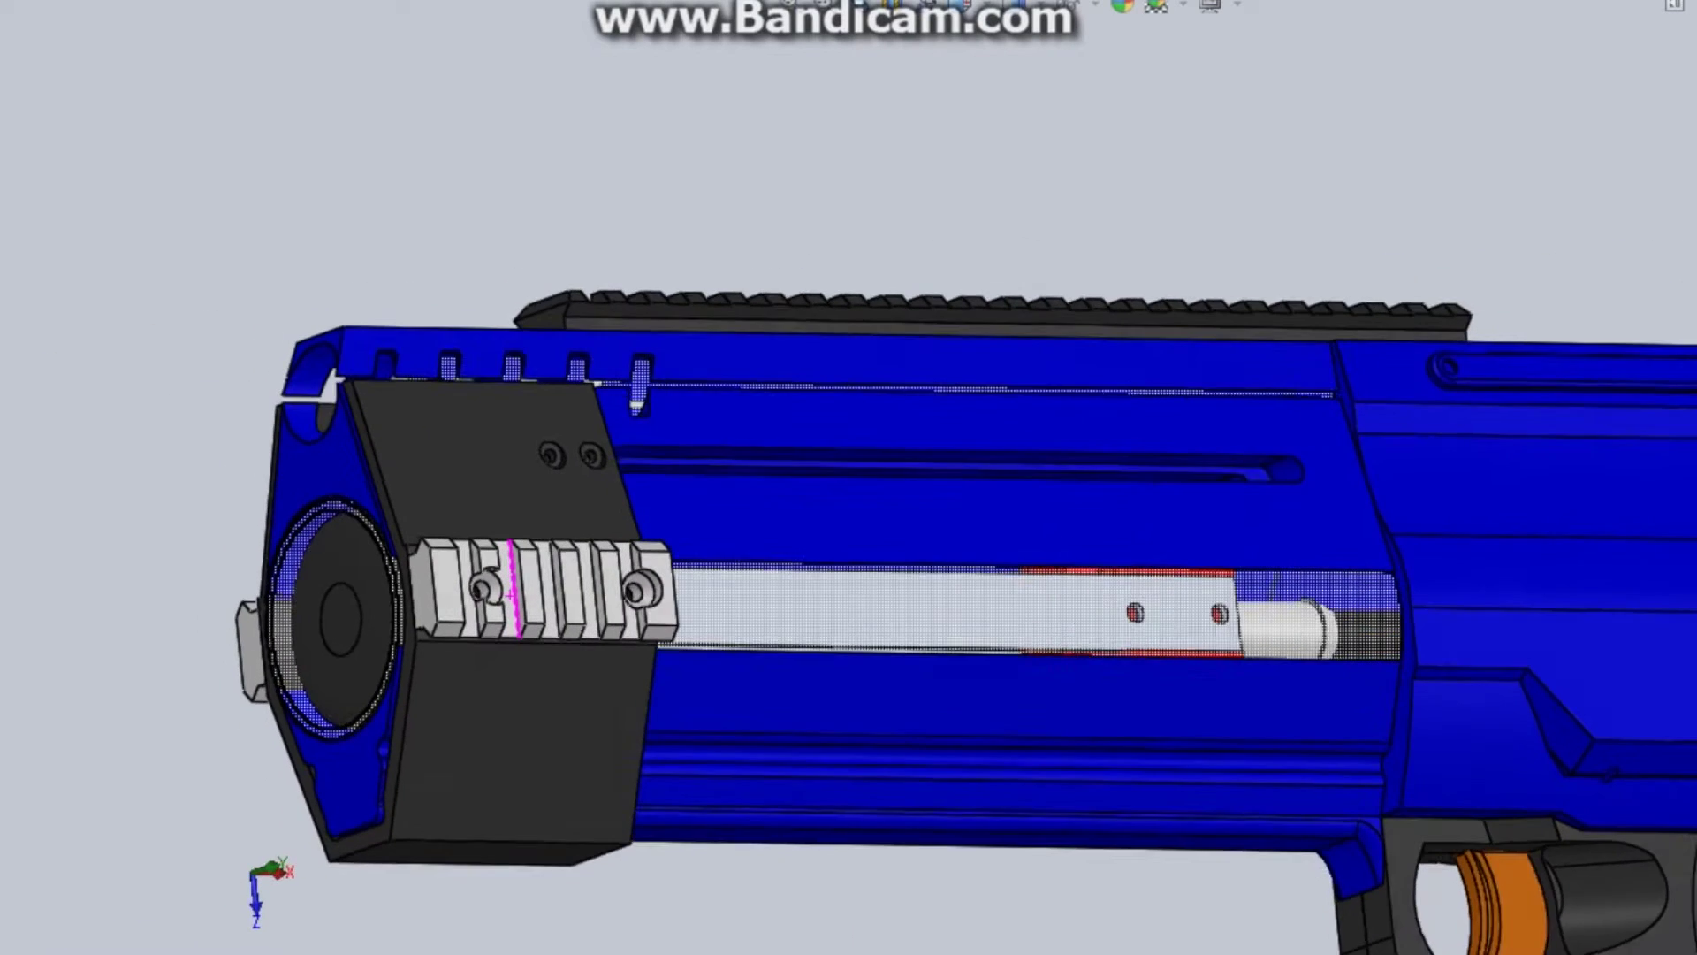
pyautogui.scroll(2, 587, 773)
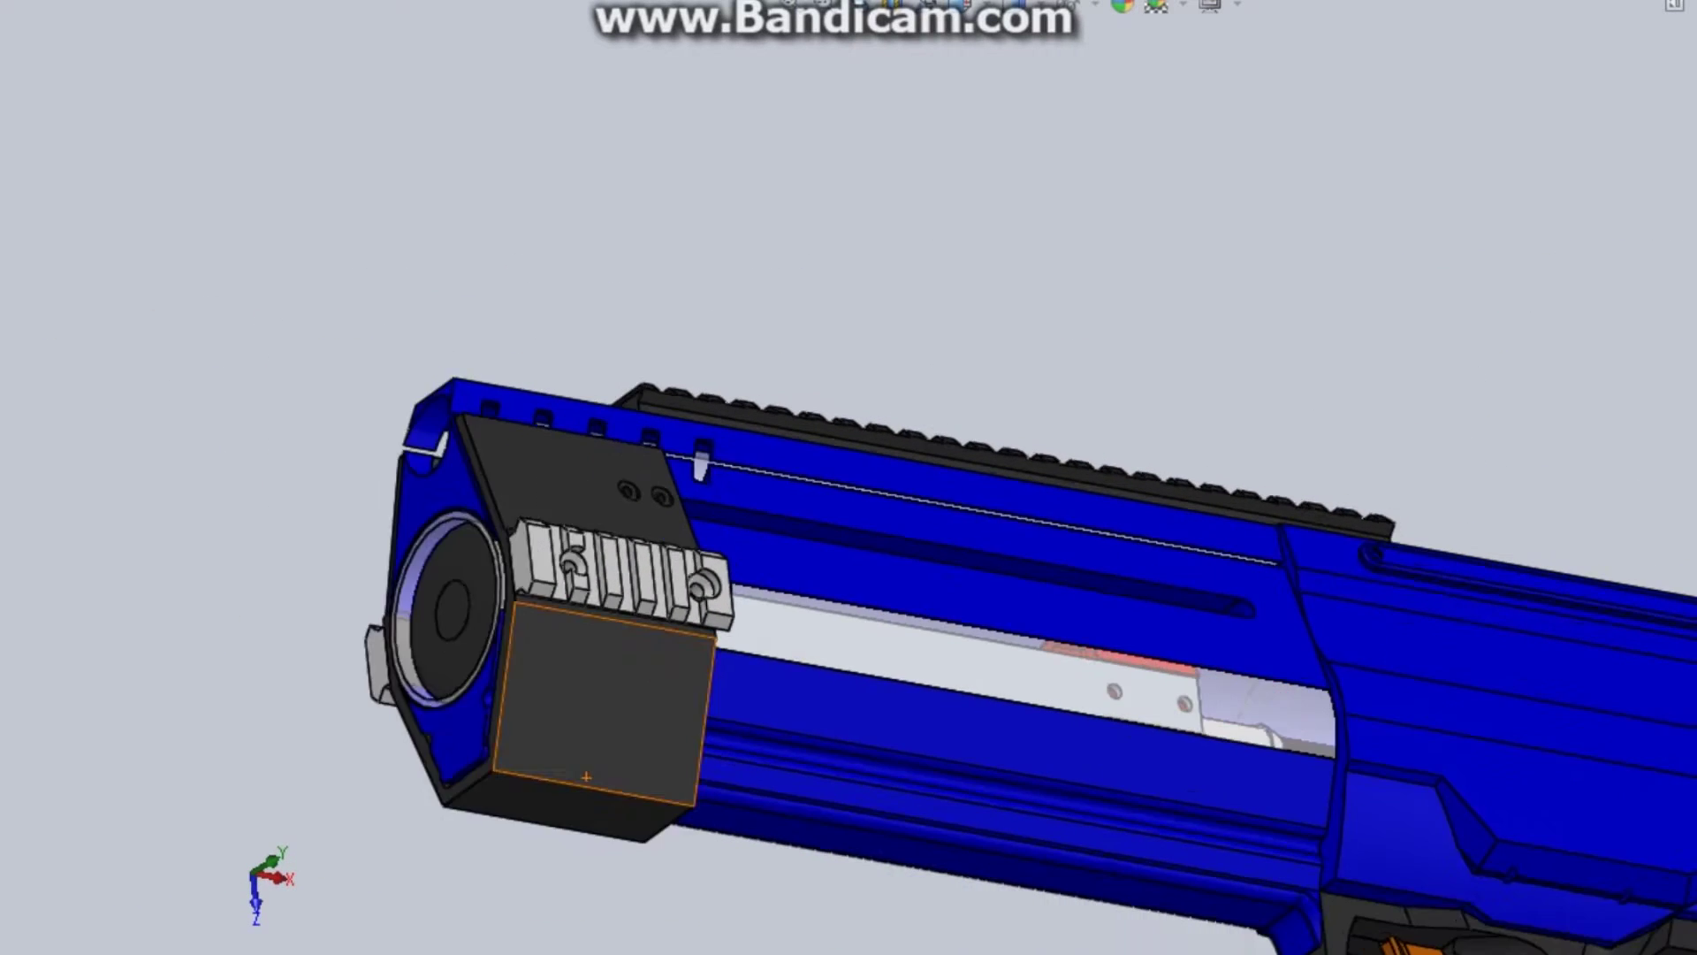
pyautogui.moveTo(895, 460); pyautogui.dragTo(831, 532, button='middle')
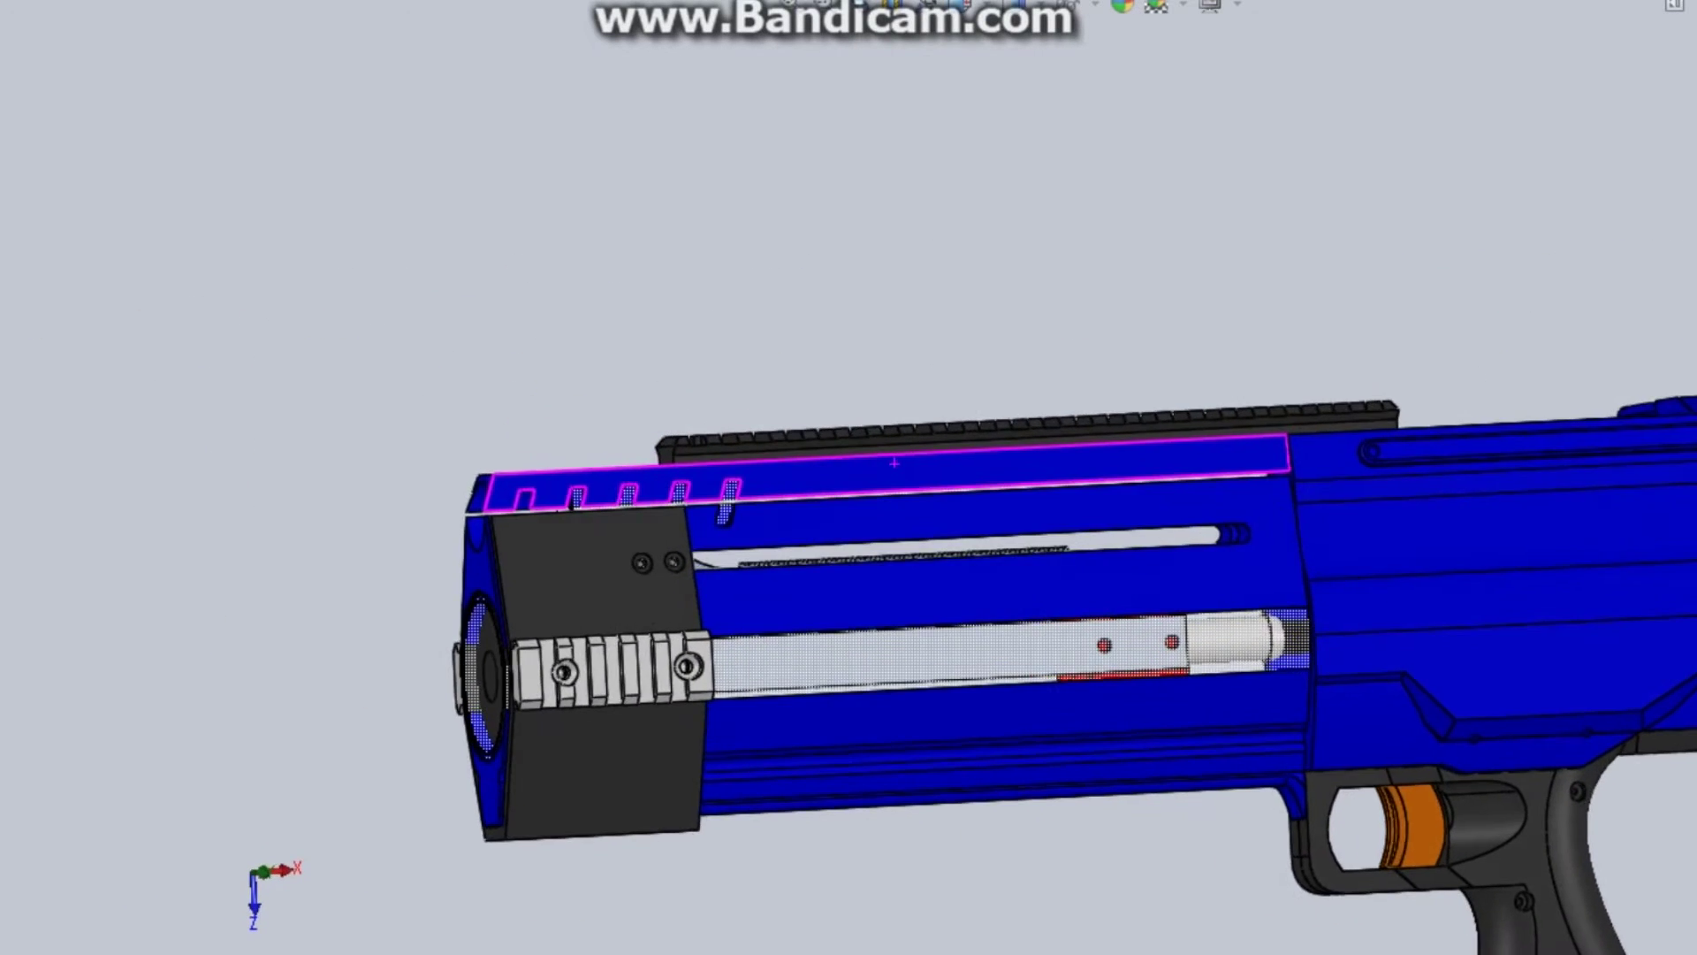
pyautogui.scroll(1, 1013, 475)
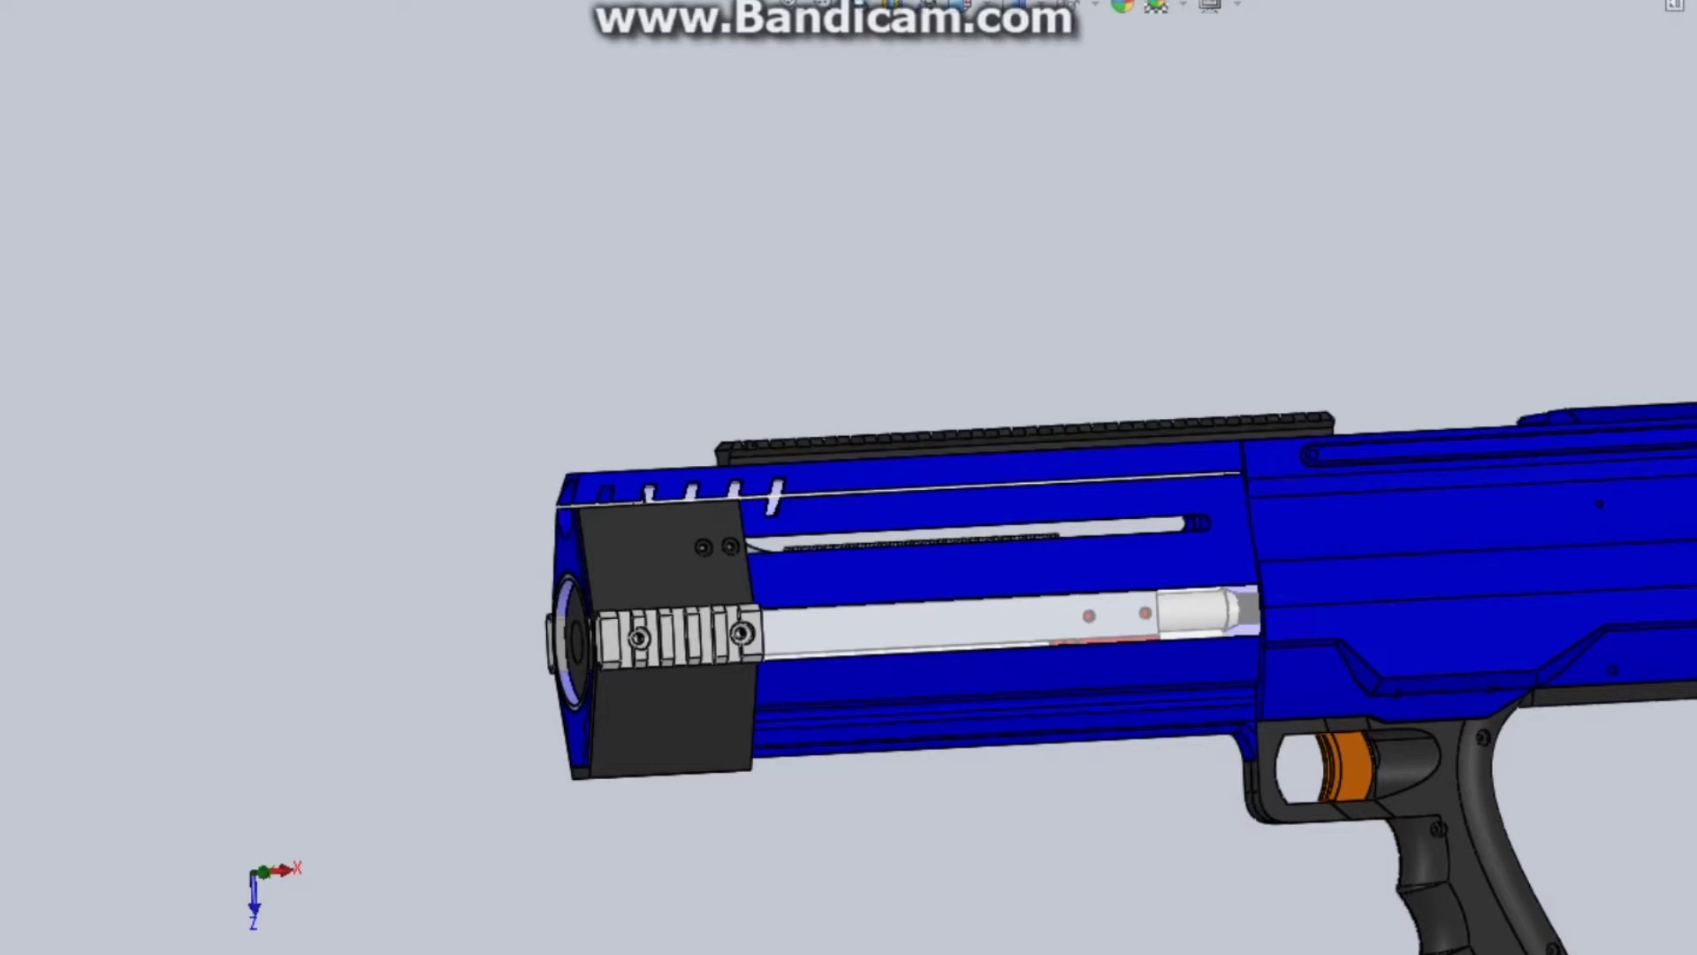
pyautogui.scroll(5, 1008, 473)
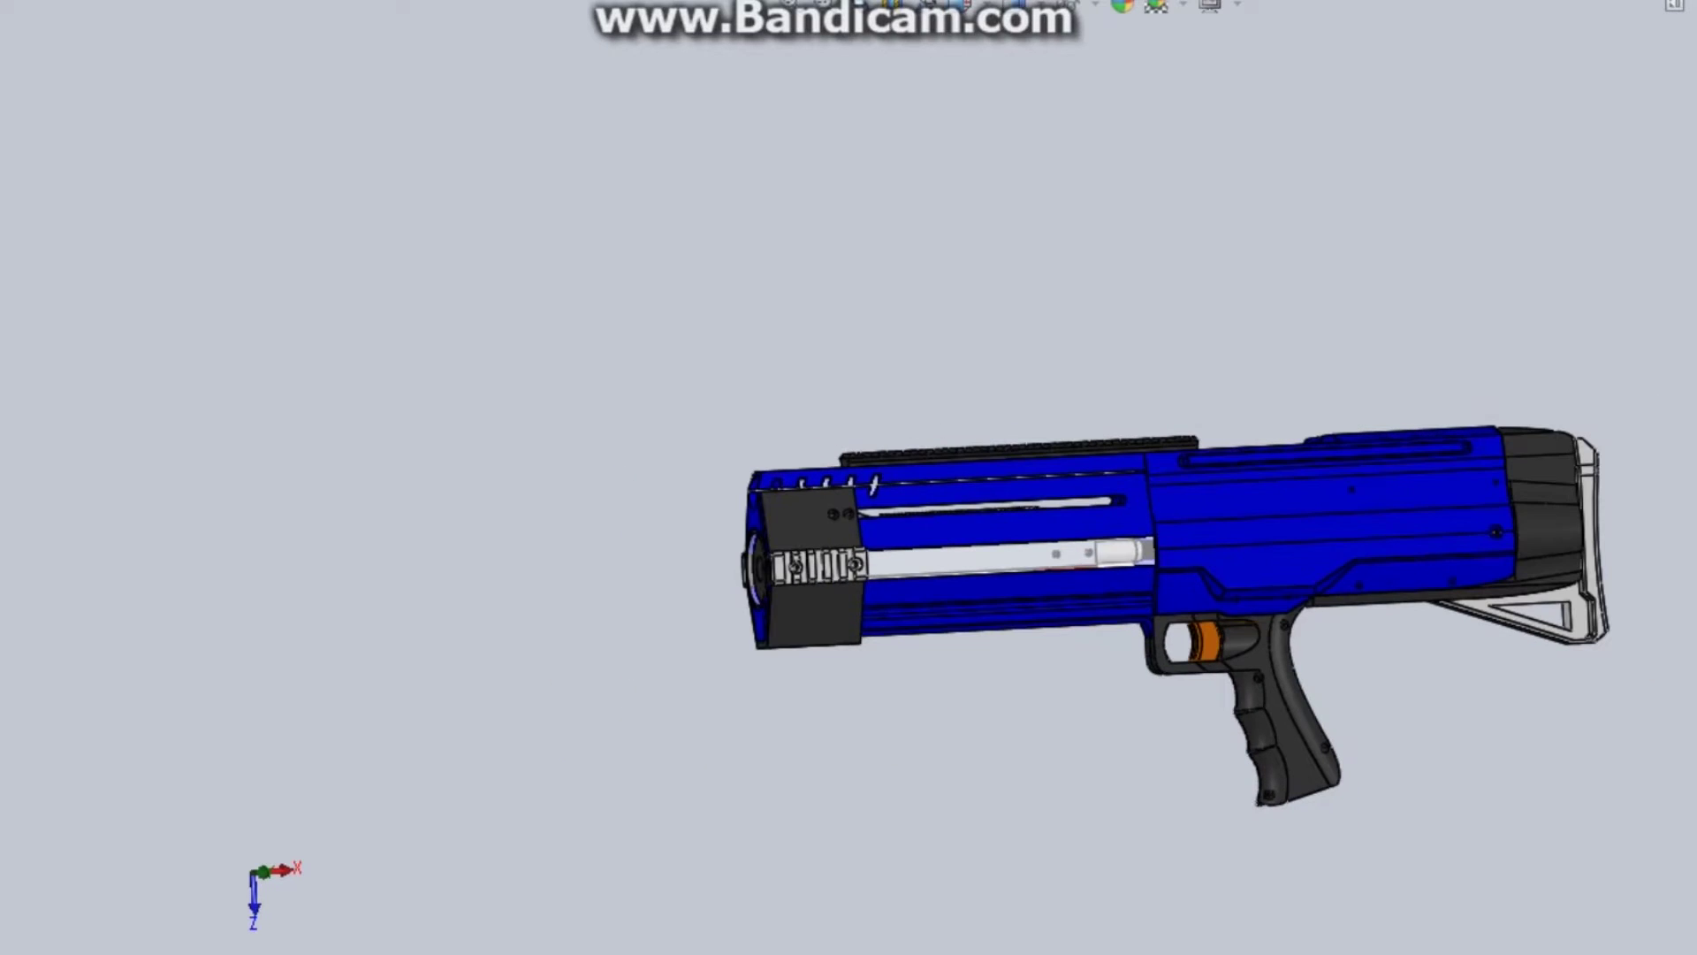
pyautogui.scroll(-3, 1531, 662)
pyautogui.scroll(2, 1152, 490)
pyautogui.middleClick(1152, 490)
pyautogui.middleClick(1152, 490)
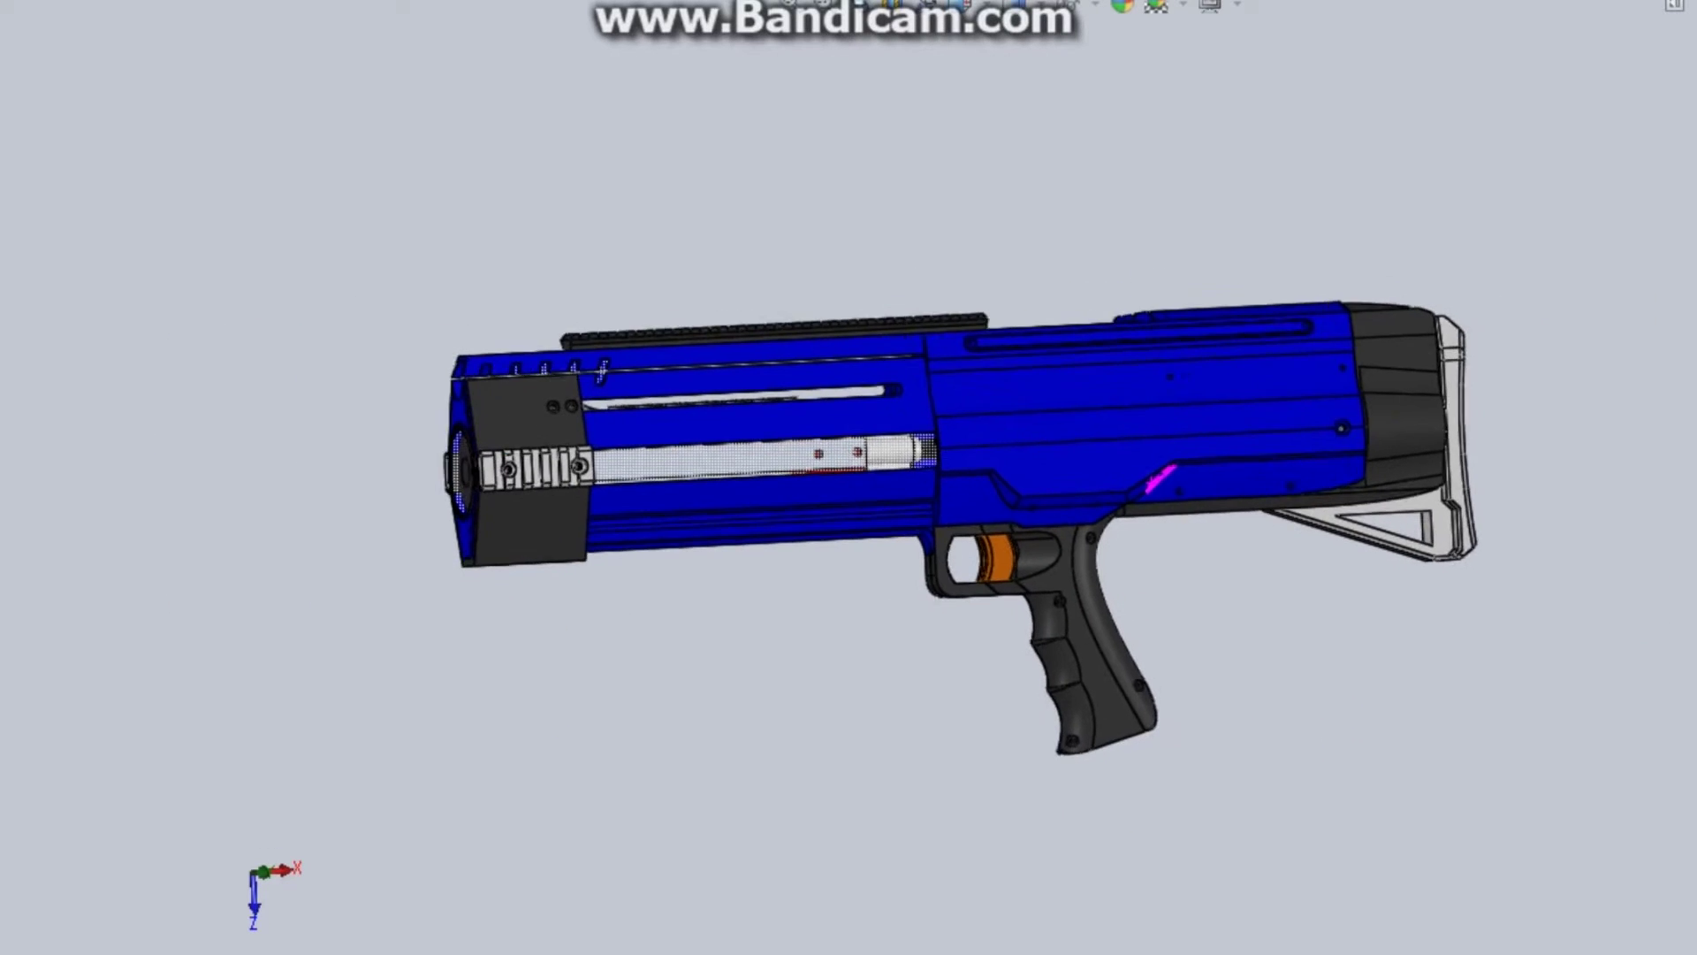
# Cut the blaster assembly open lengthwise with a section view from its opposite side.
pyautogui.moveTo(1167, 451); pyautogui.dragTo(1521, 453, button='middle')
pyautogui.click(893, 5)
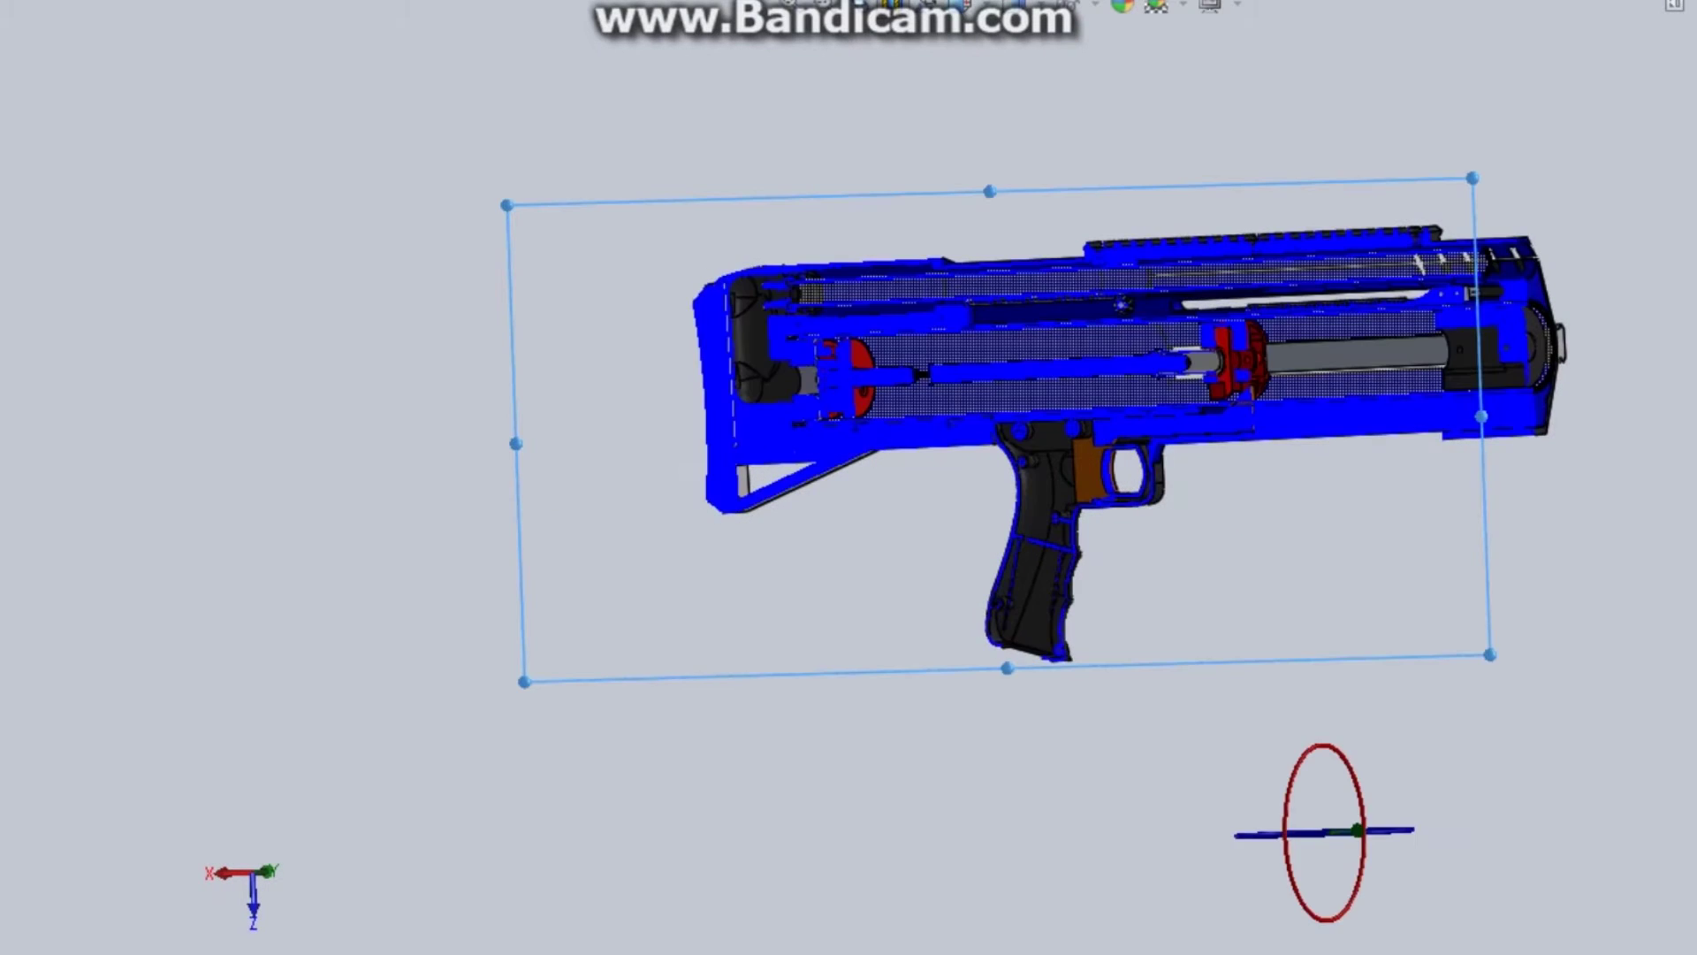
pyautogui.press('Return')
# Examine the sectioned pinion gear and toothed racks between the barrel and the plunger tube.
pyautogui.scroll(-2, 1189, 343)
pyautogui.moveTo(1189, 343); pyautogui.dragTo(1244, 349, button='middle')
pyautogui.scroll(1, 941, 446)
pyautogui.scroll(-6, 999, 288)
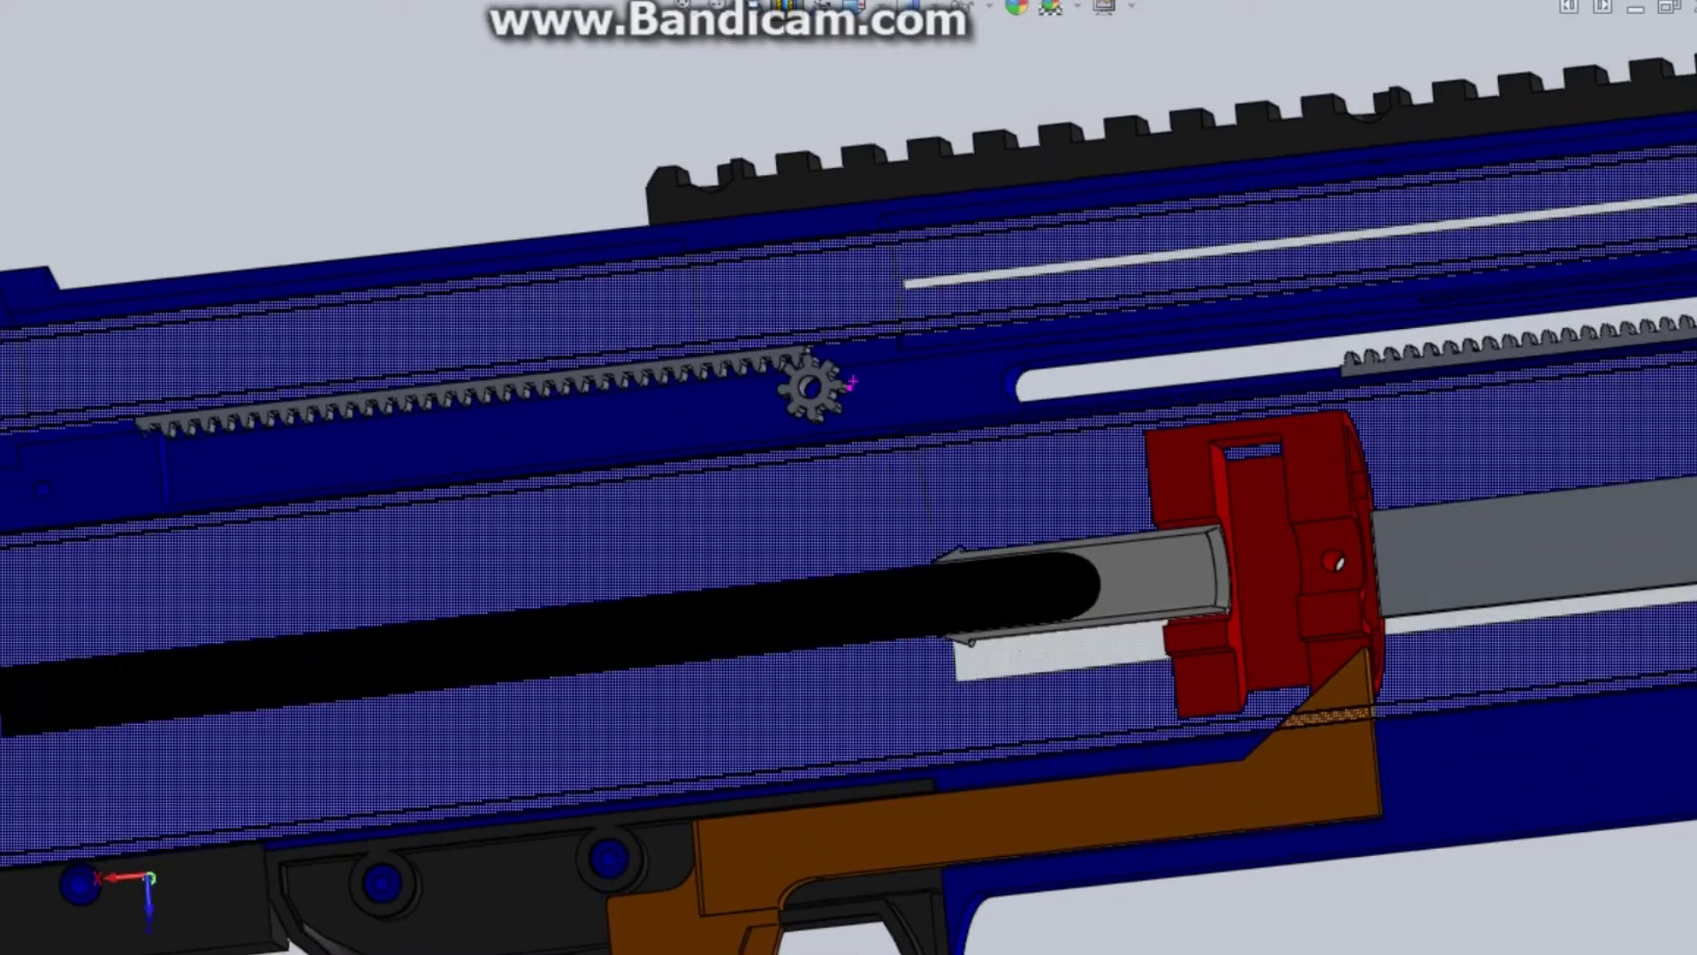
pyautogui.moveTo(853, 381); pyautogui.dragTo(880, 398, button='middle')
pyautogui.scroll(4, 1107, 537)
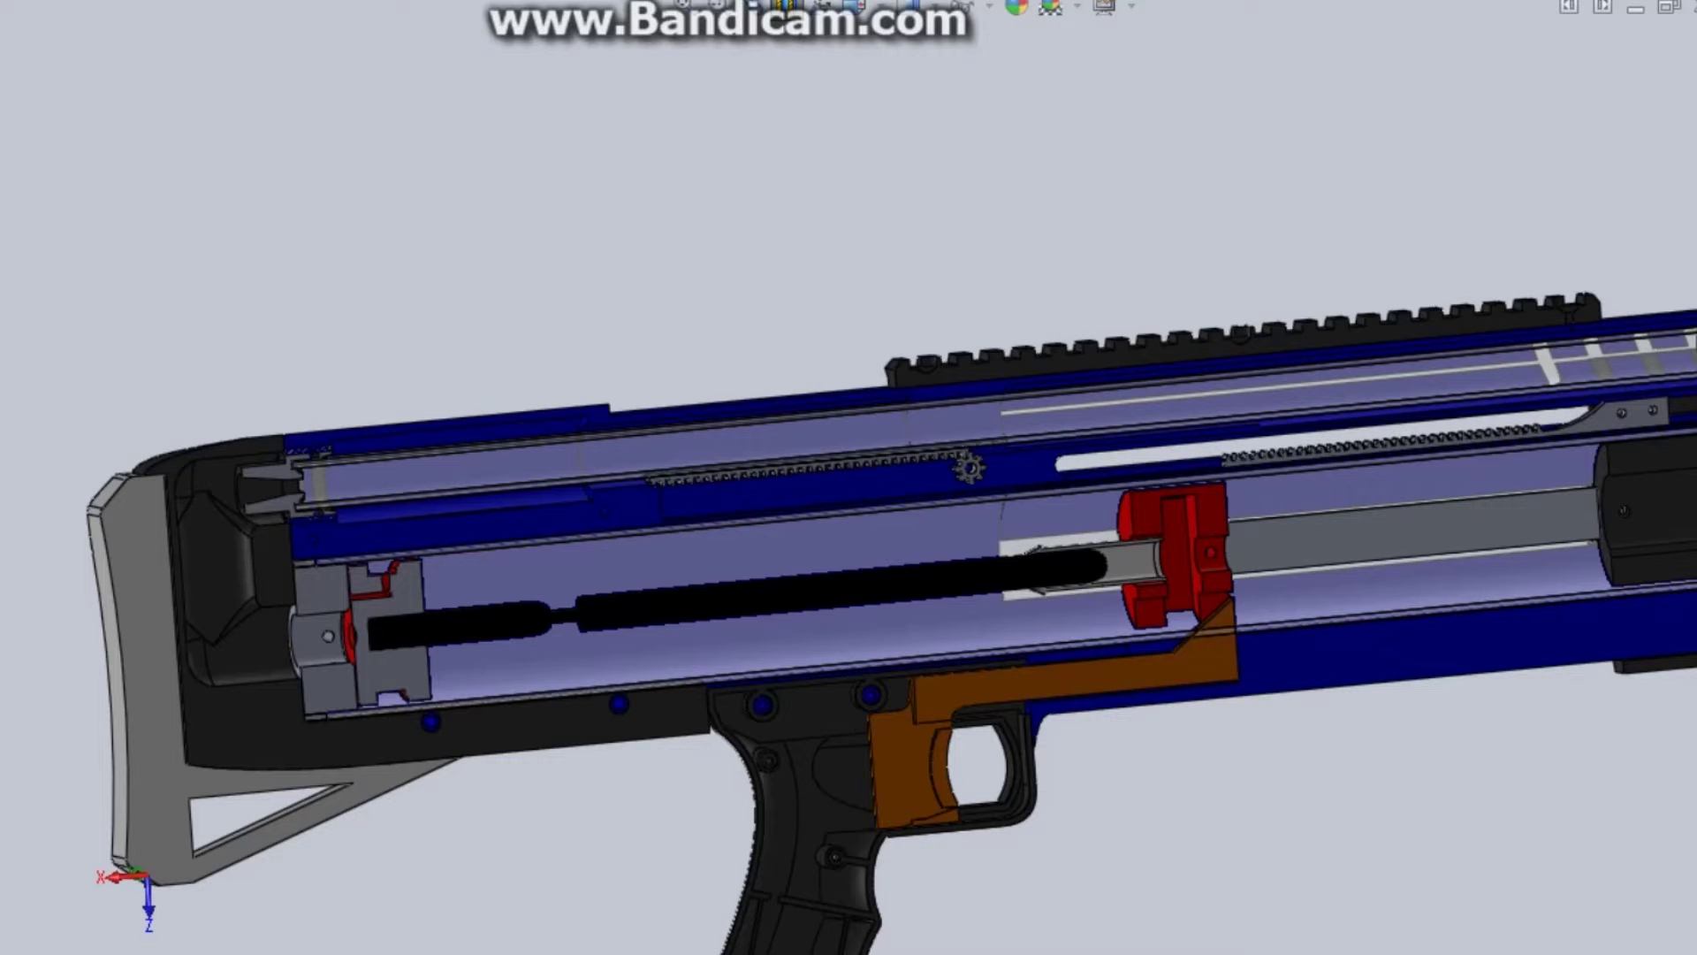
pyautogui.scroll(4, 937, 566)
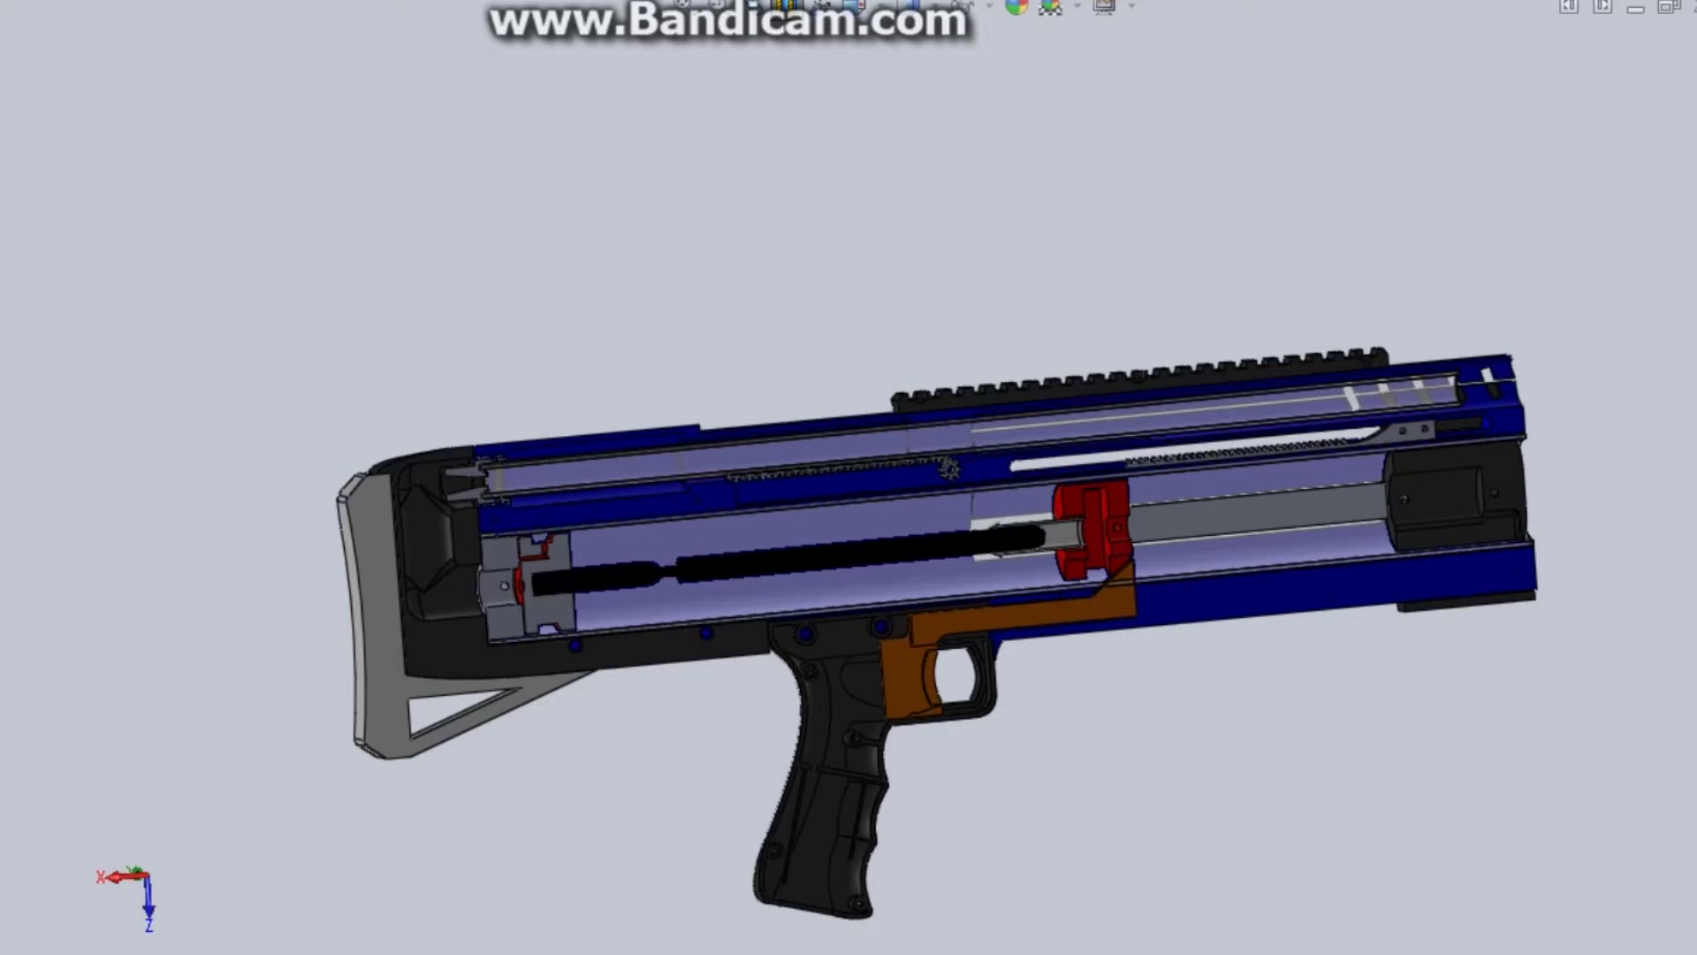
pyautogui.scroll(-5, 982, 469)
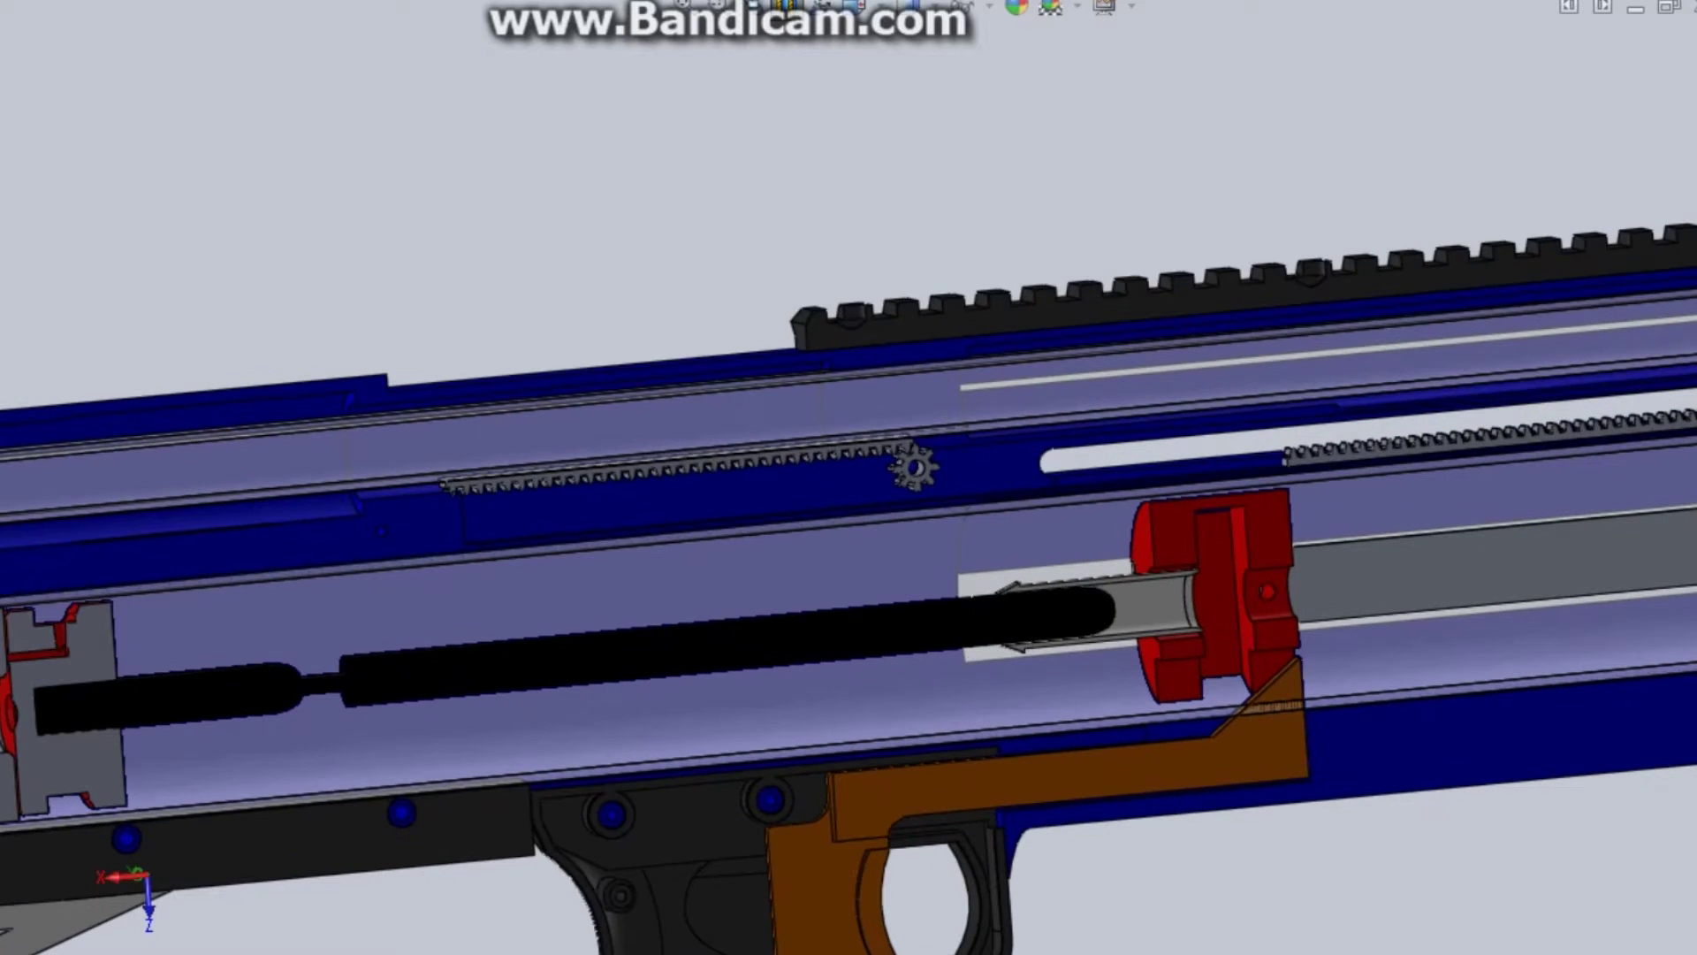
# Examine the sectioned mechanism along its length, from the front sliding grip and red catch housing back to the stock.
pyautogui.scroll(3, 884, 469)
pyautogui.scroll(-3, 1538, 432)
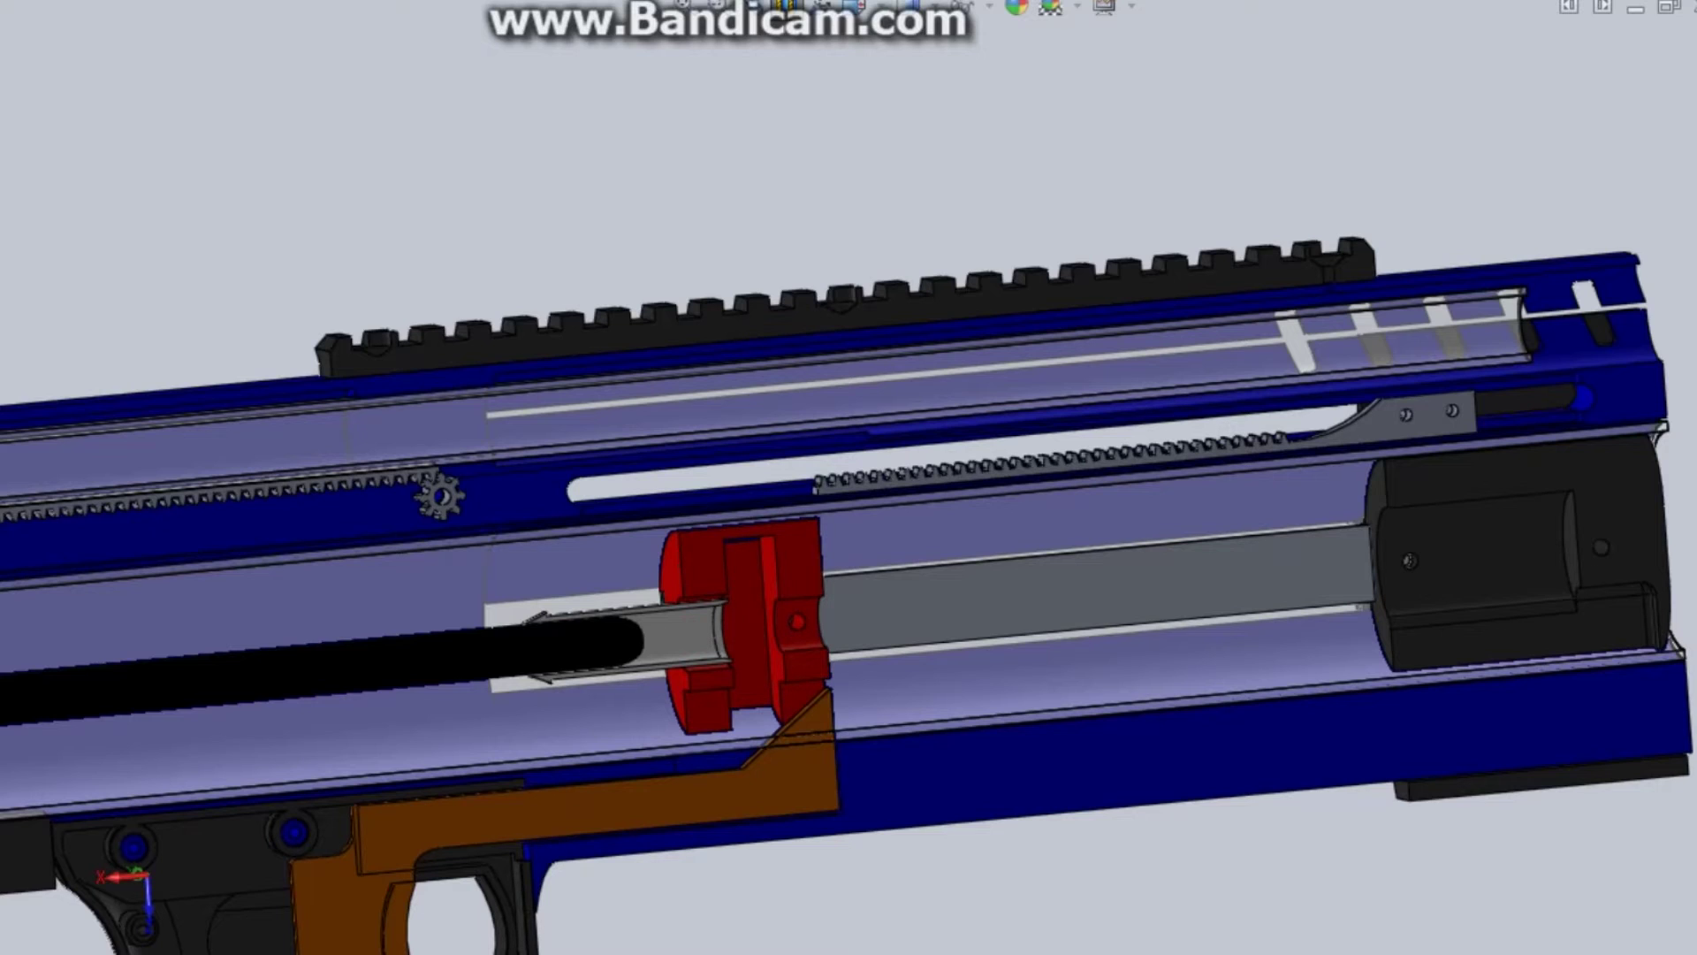
pyautogui.scroll(1, 911, 500)
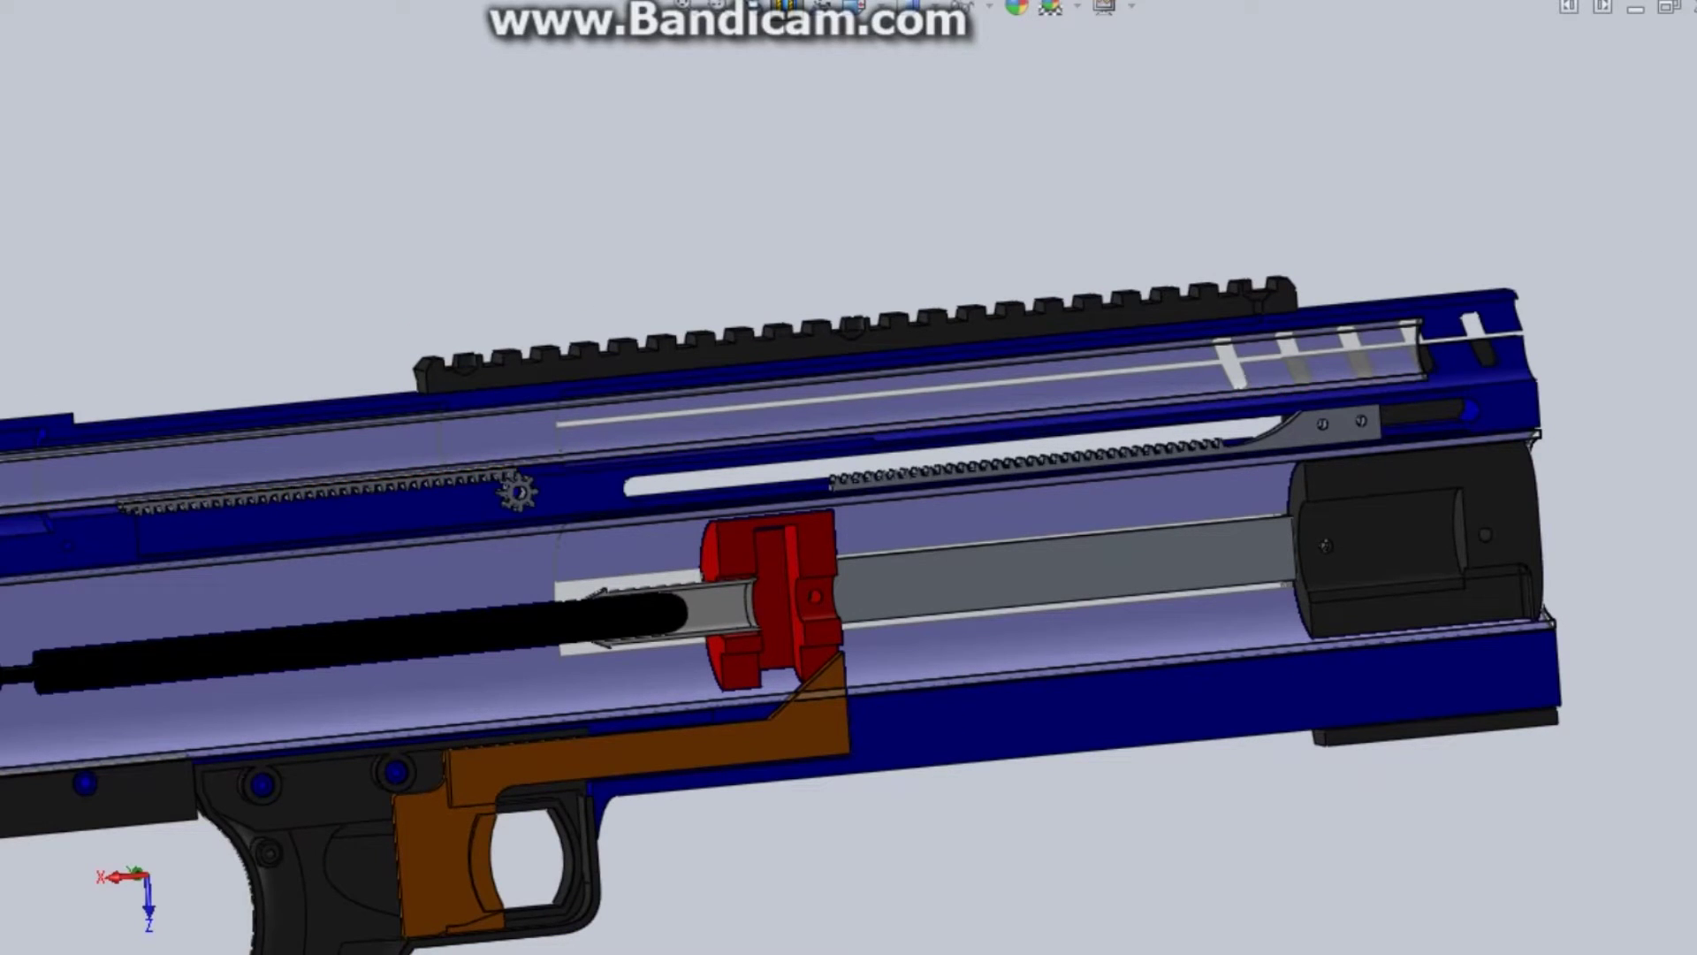
pyautogui.scroll(6, 884, 681)
pyautogui.scroll(-7, 360, 500)
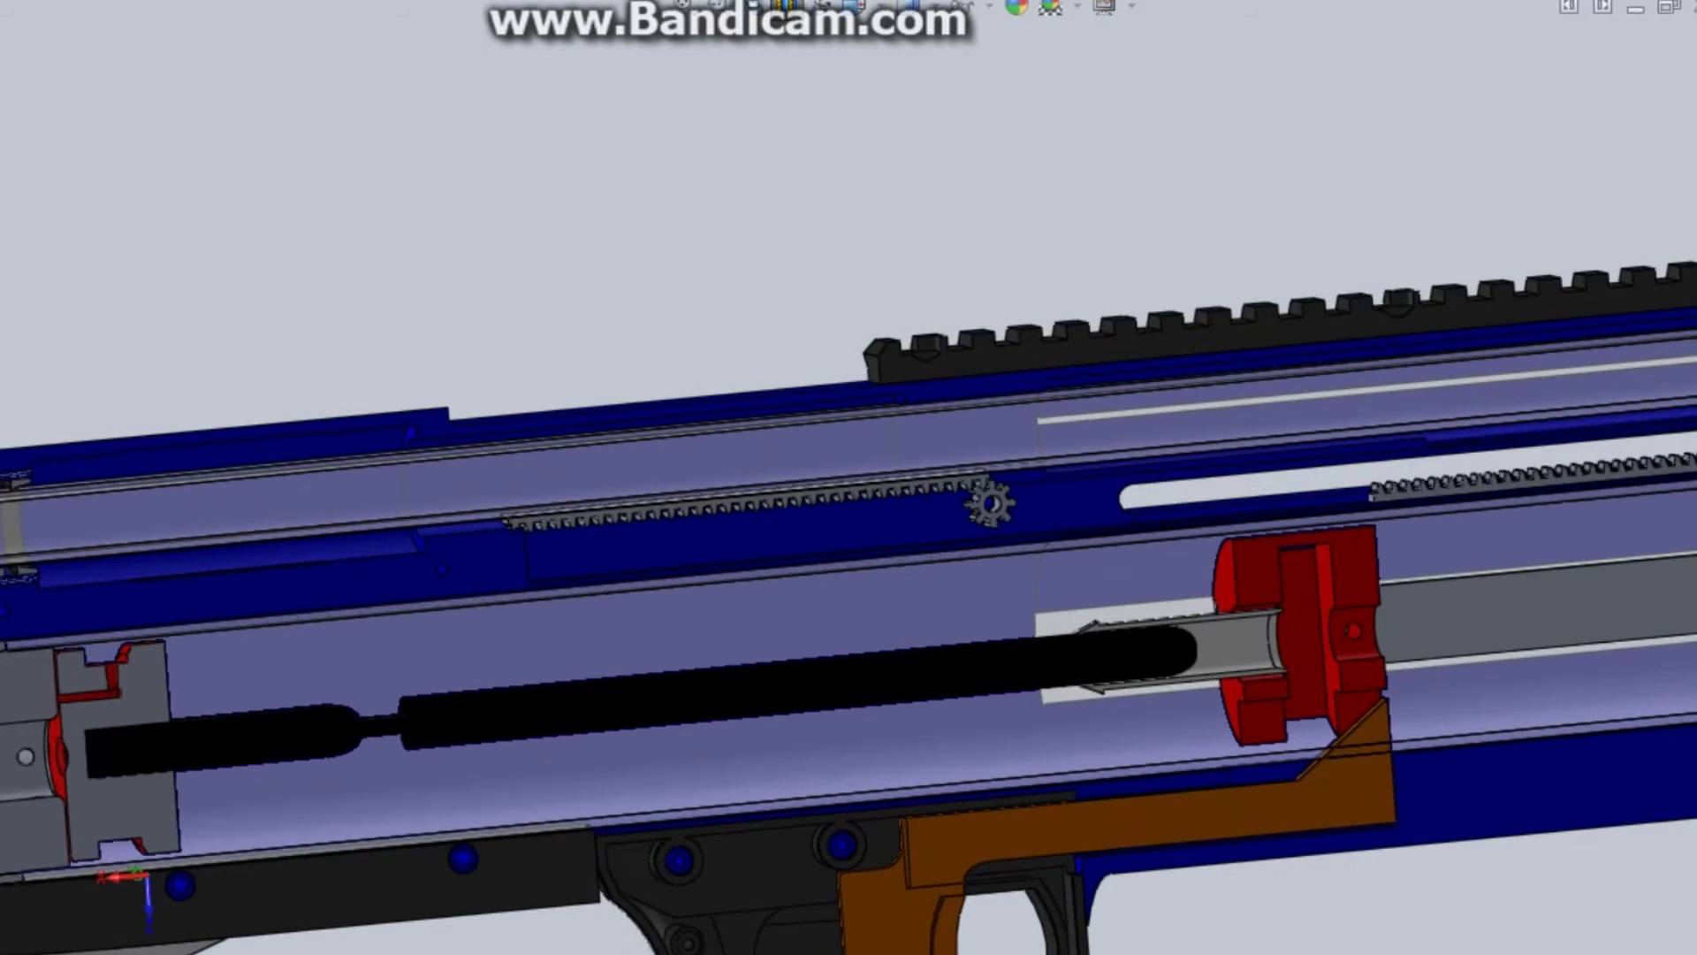
pyautogui.scroll(5, 943, 460)
pyautogui.scroll(-5, 698, 503)
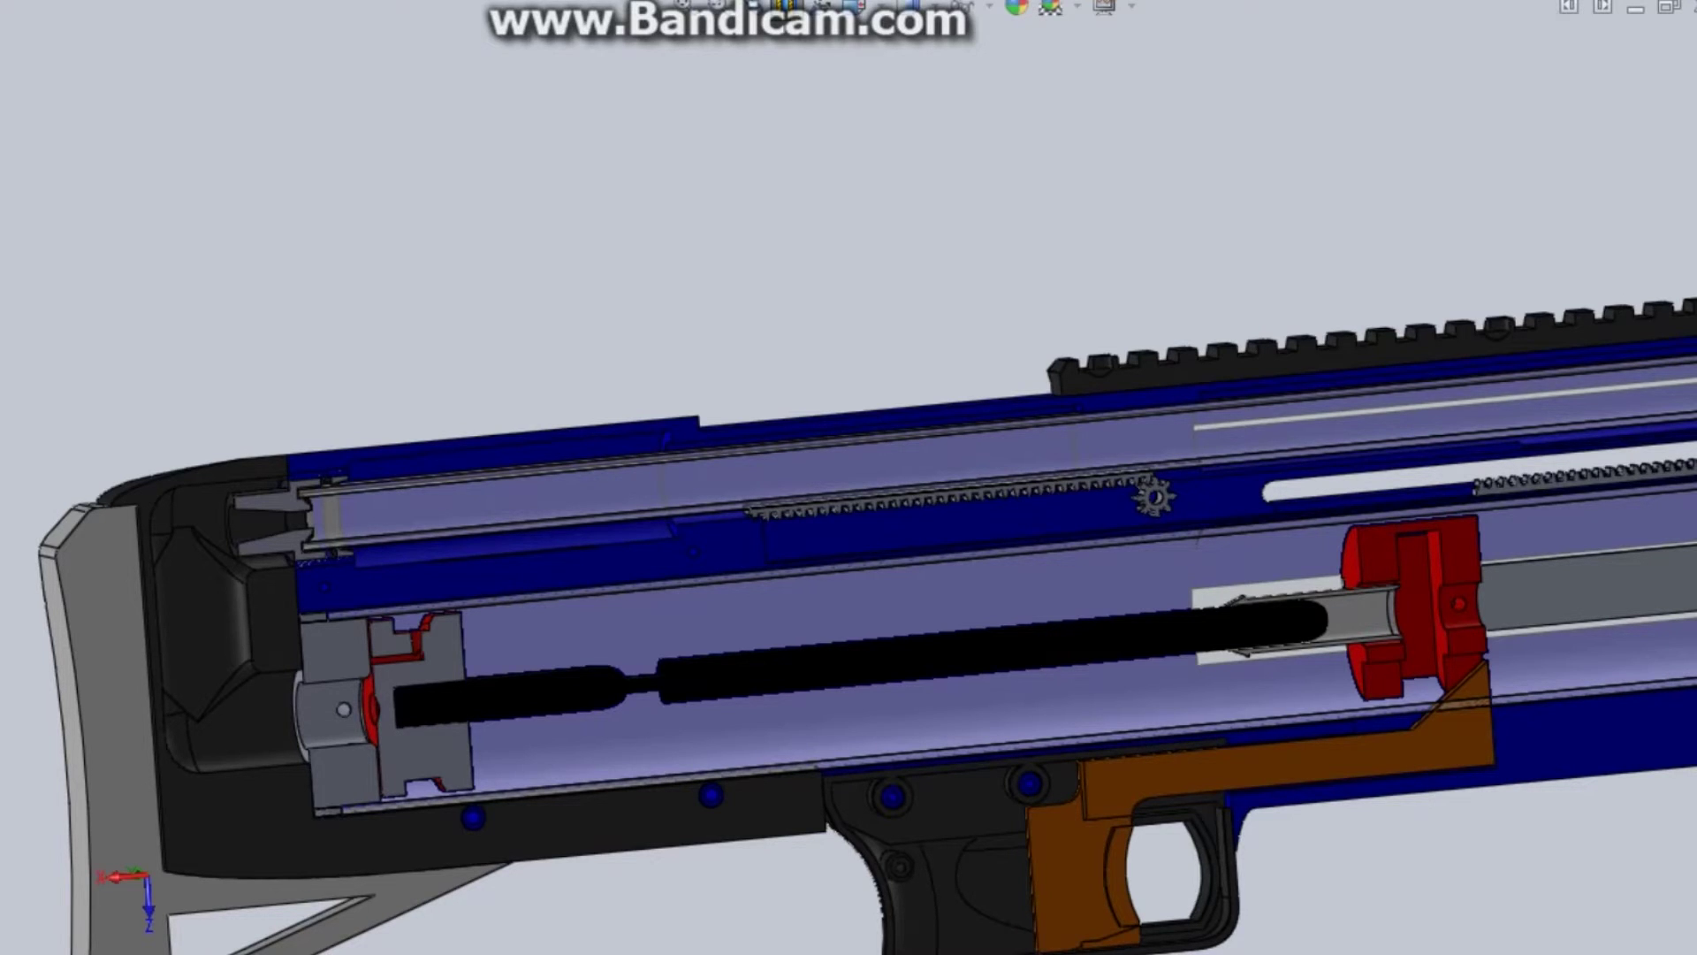
pyautogui.scroll(4, 910, 478)
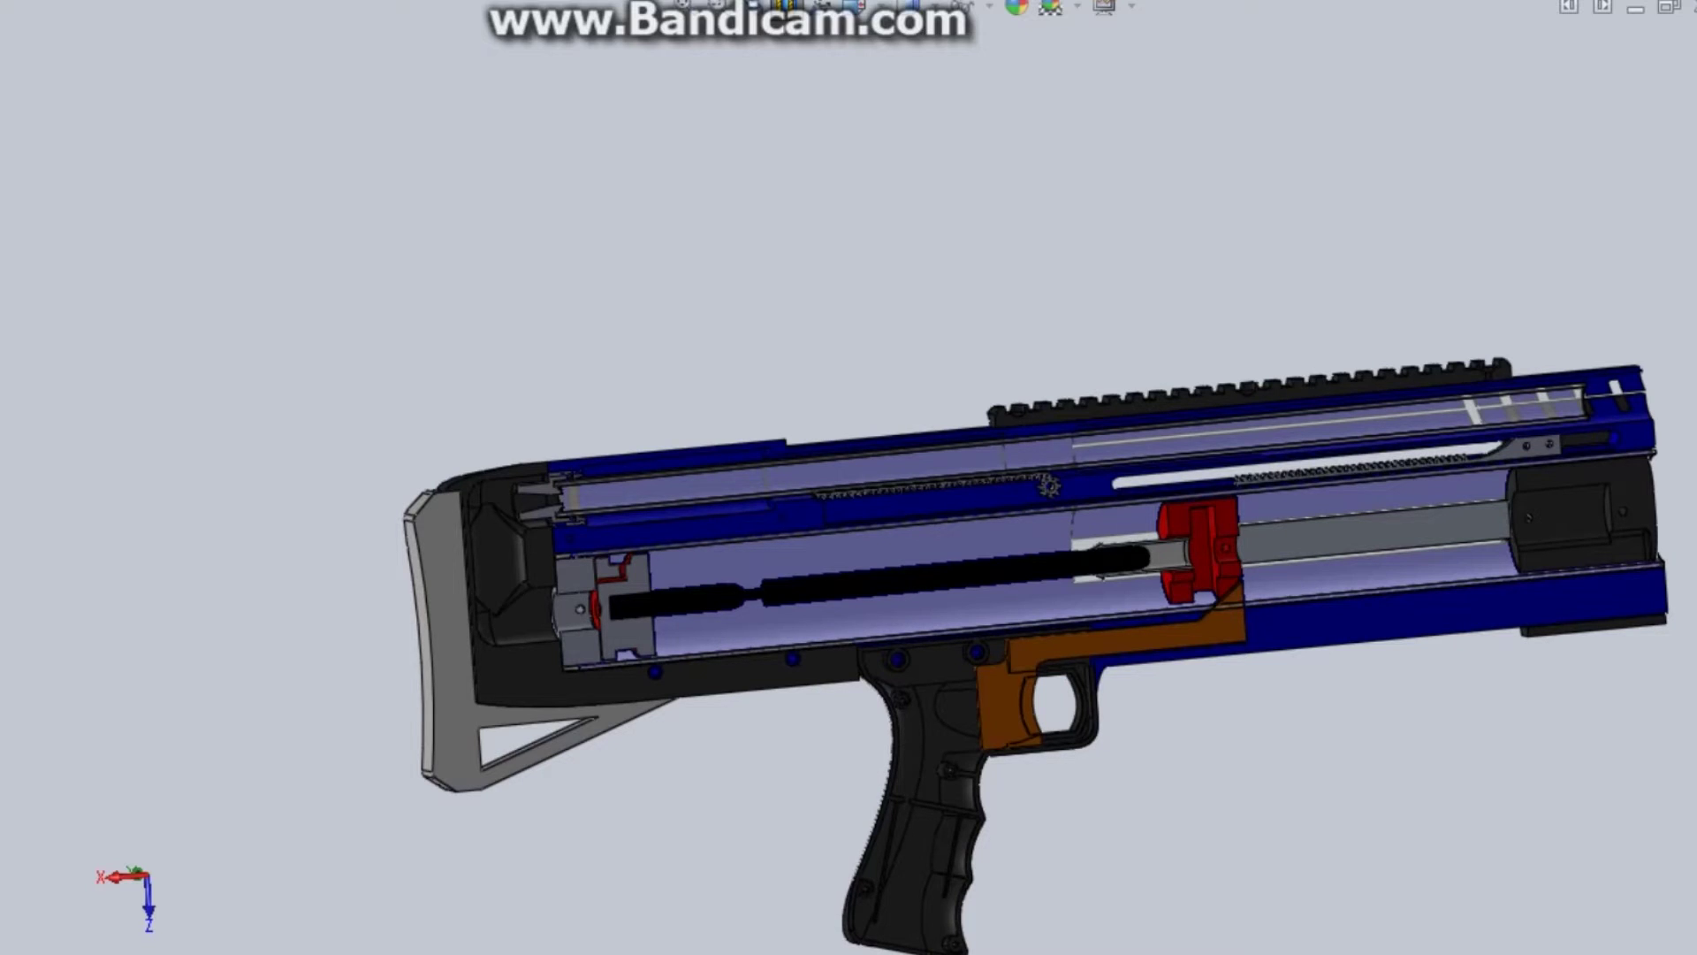
pyautogui.scroll(1, 920, 464)
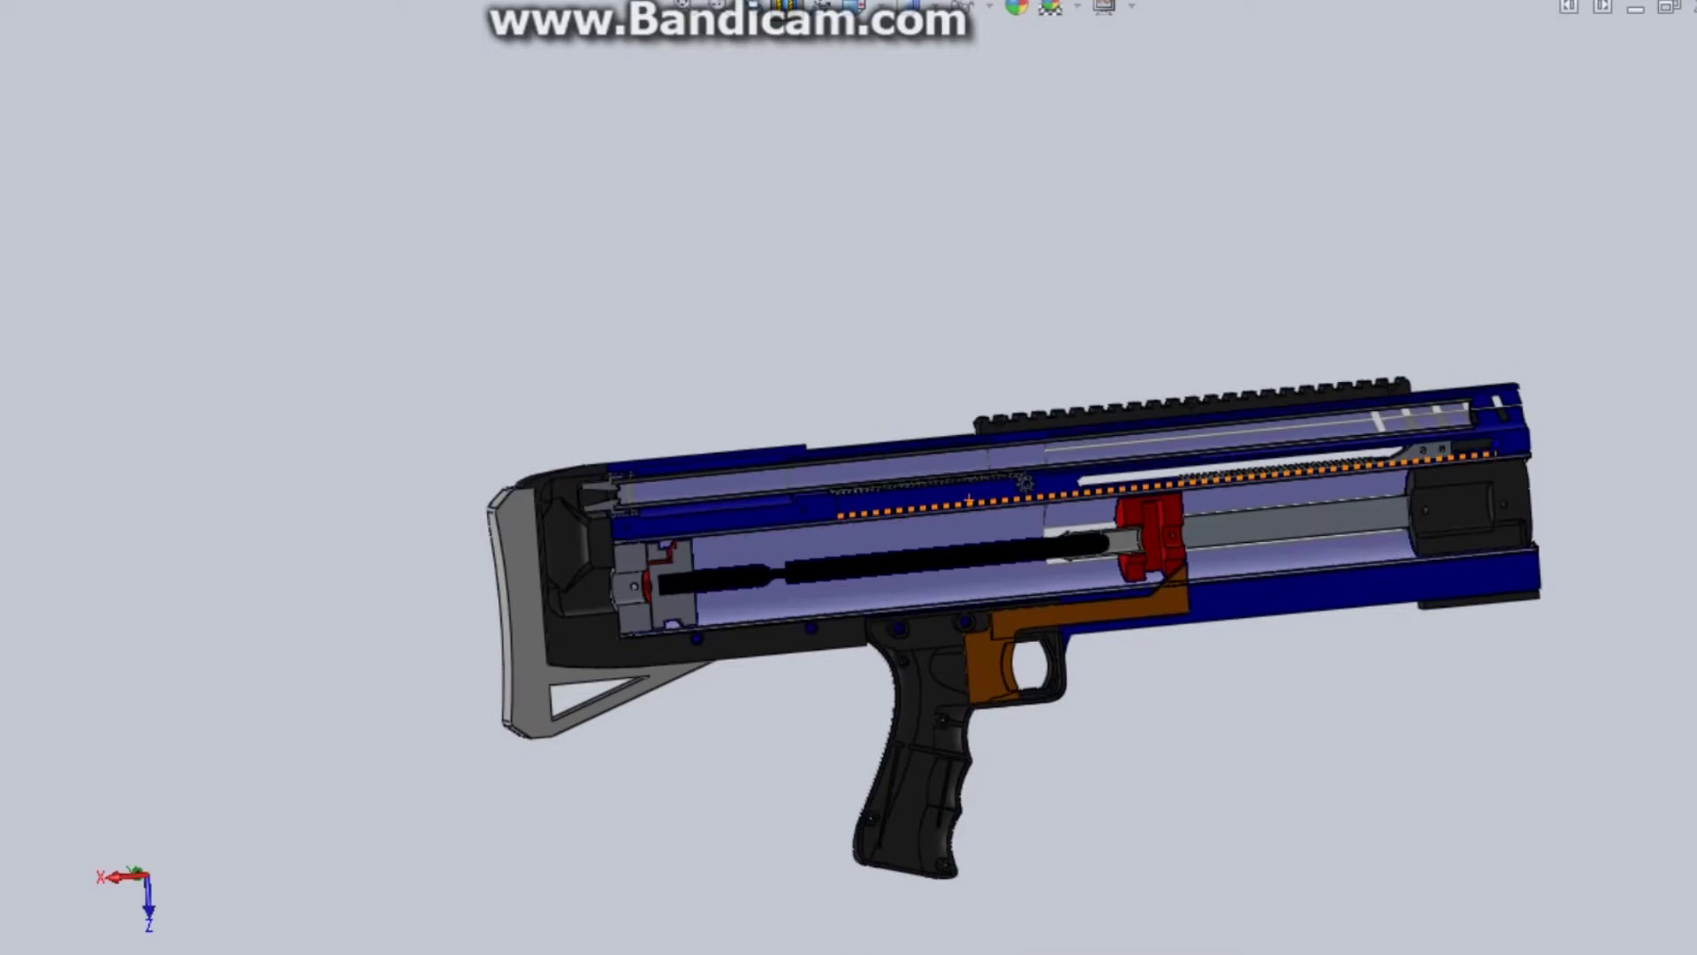
# Examine the barrel's rear end and the plunger head in section, including the groove and channel in the head.
pyautogui.scroll(-5, 554, 499)
pyautogui.moveTo(678, 491); pyautogui.dragTo(643, 492, button='middle')
pyautogui.scroll(-2, 540, 564)
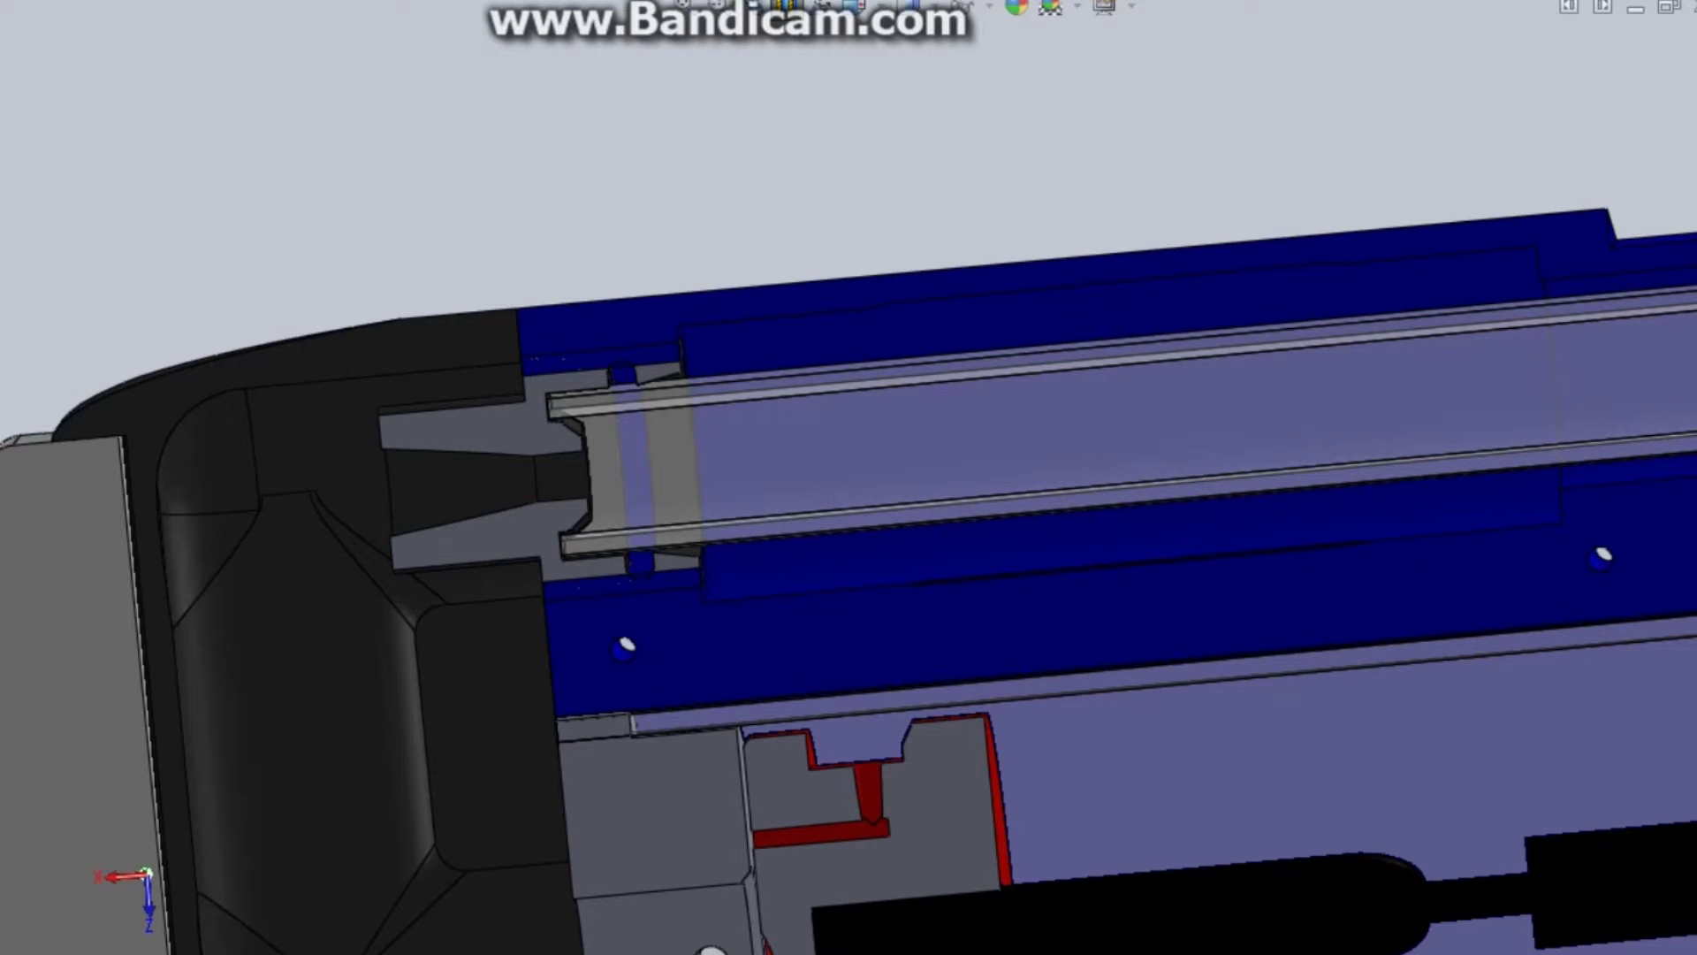
pyautogui.scroll(1, 906, 460)
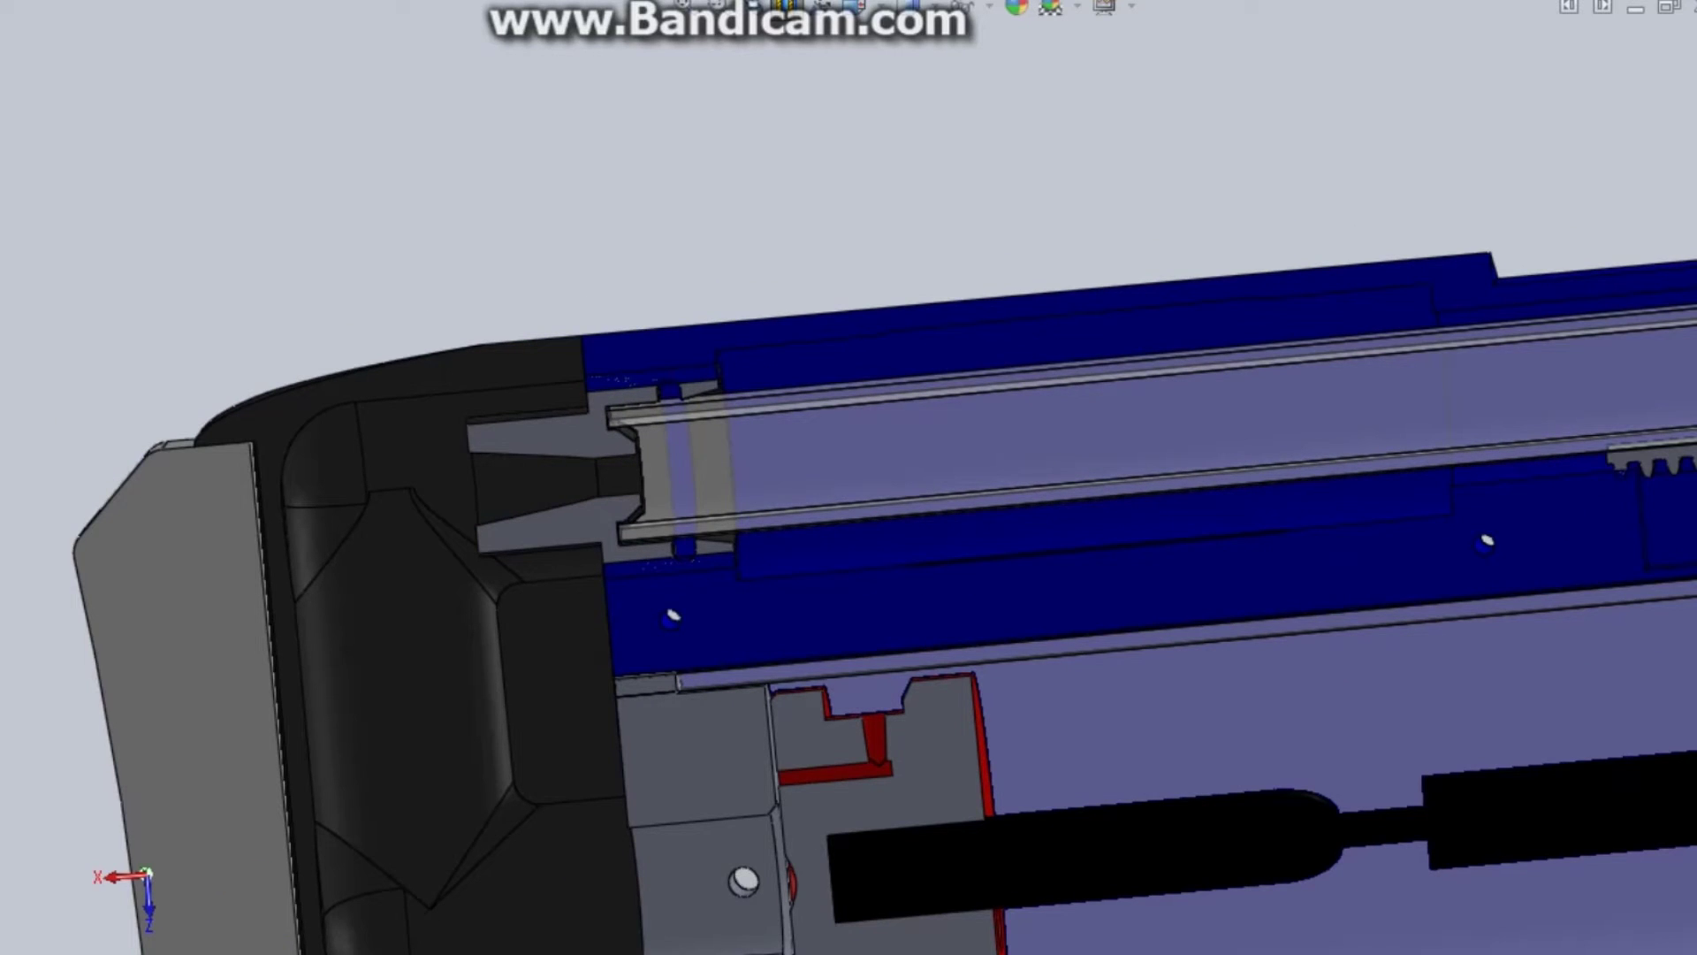
pyautogui.scroll(9, 905, 470)
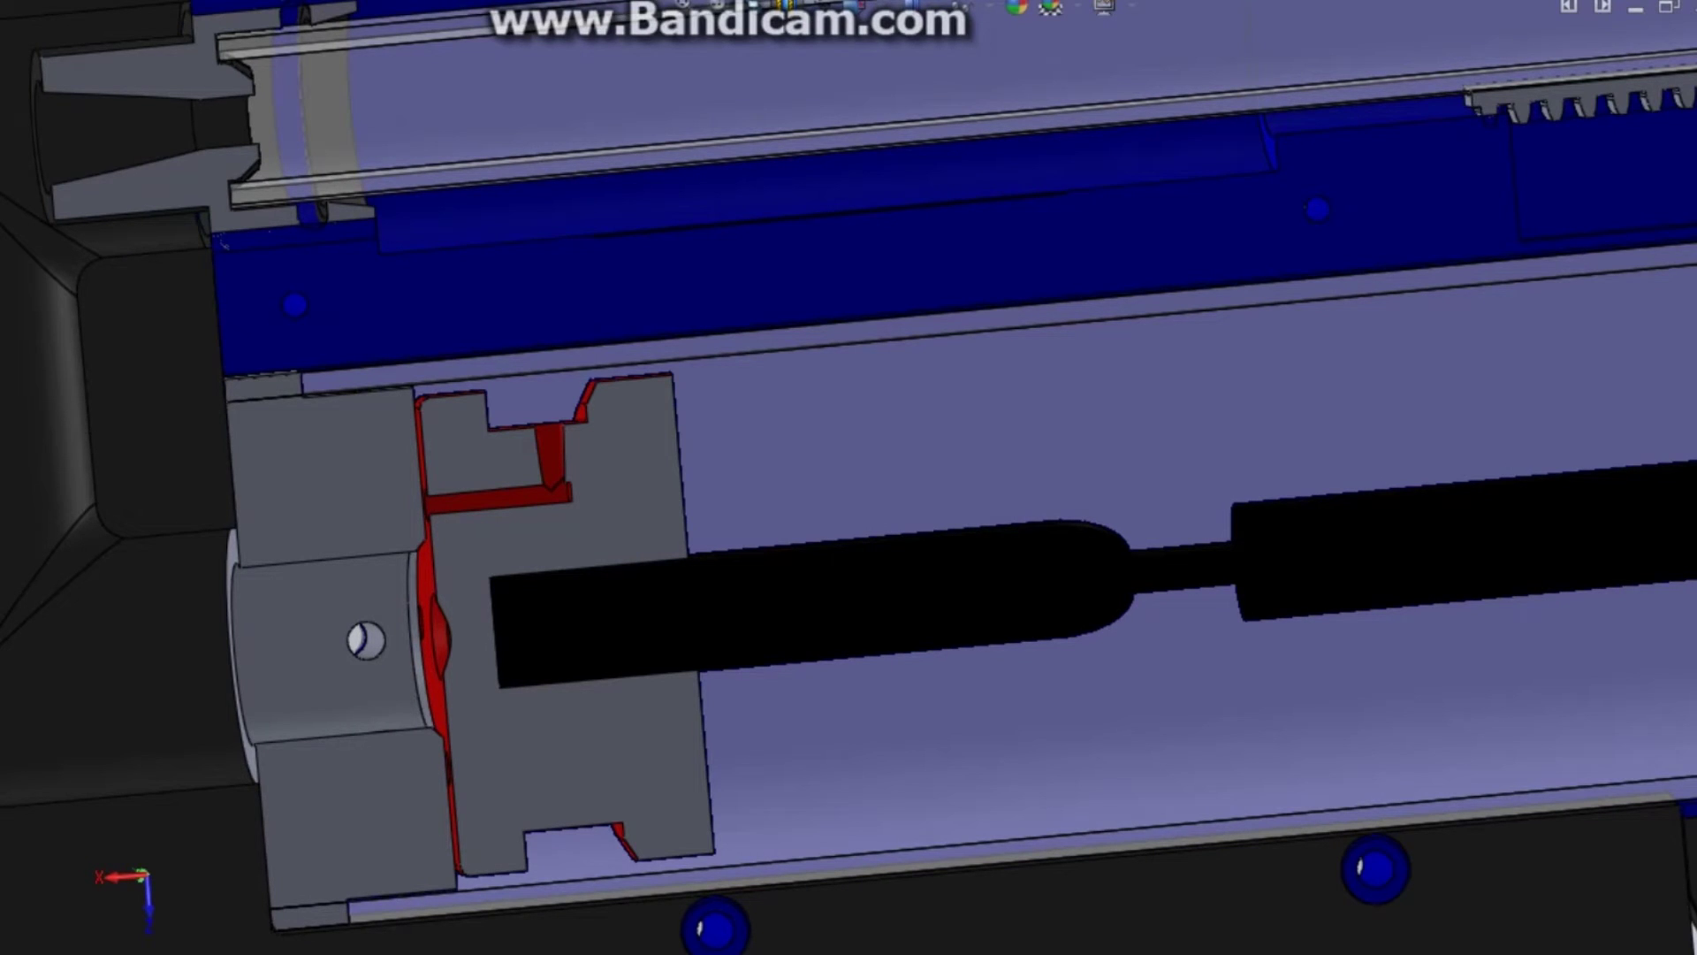
pyautogui.scroll(2, 905, 472)
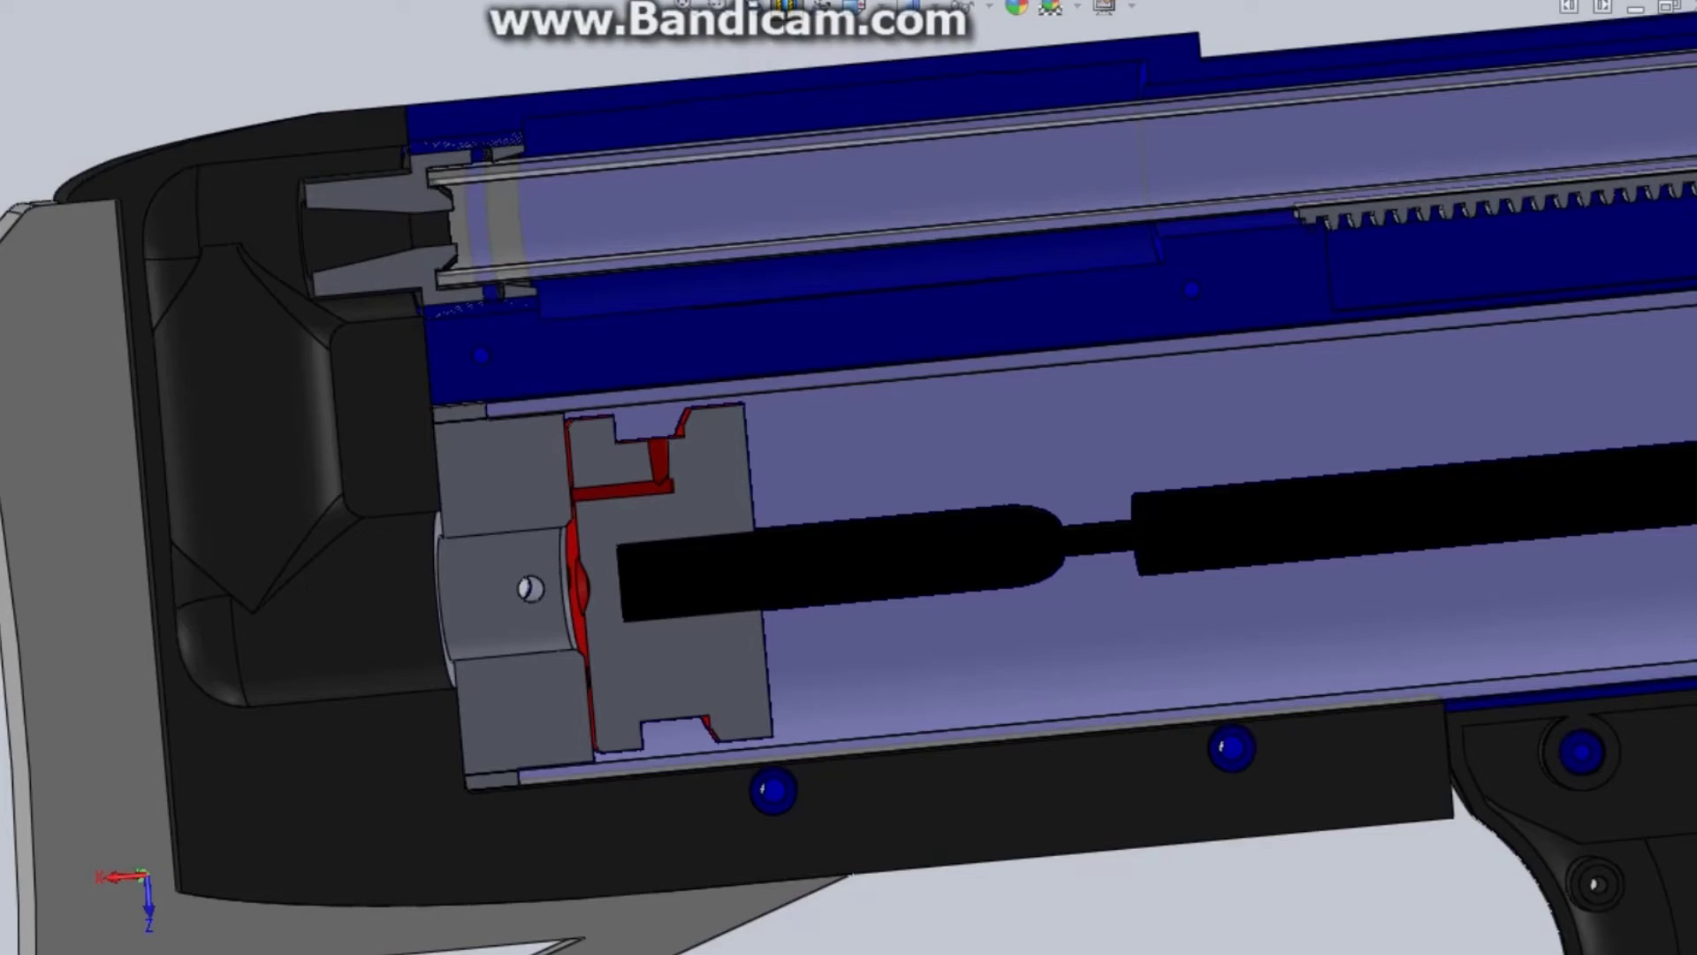
pyautogui.scroll(-3, 587, 494)
pyautogui.moveTo(711, 414); pyautogui.dragTo(699, 482, button='middle')
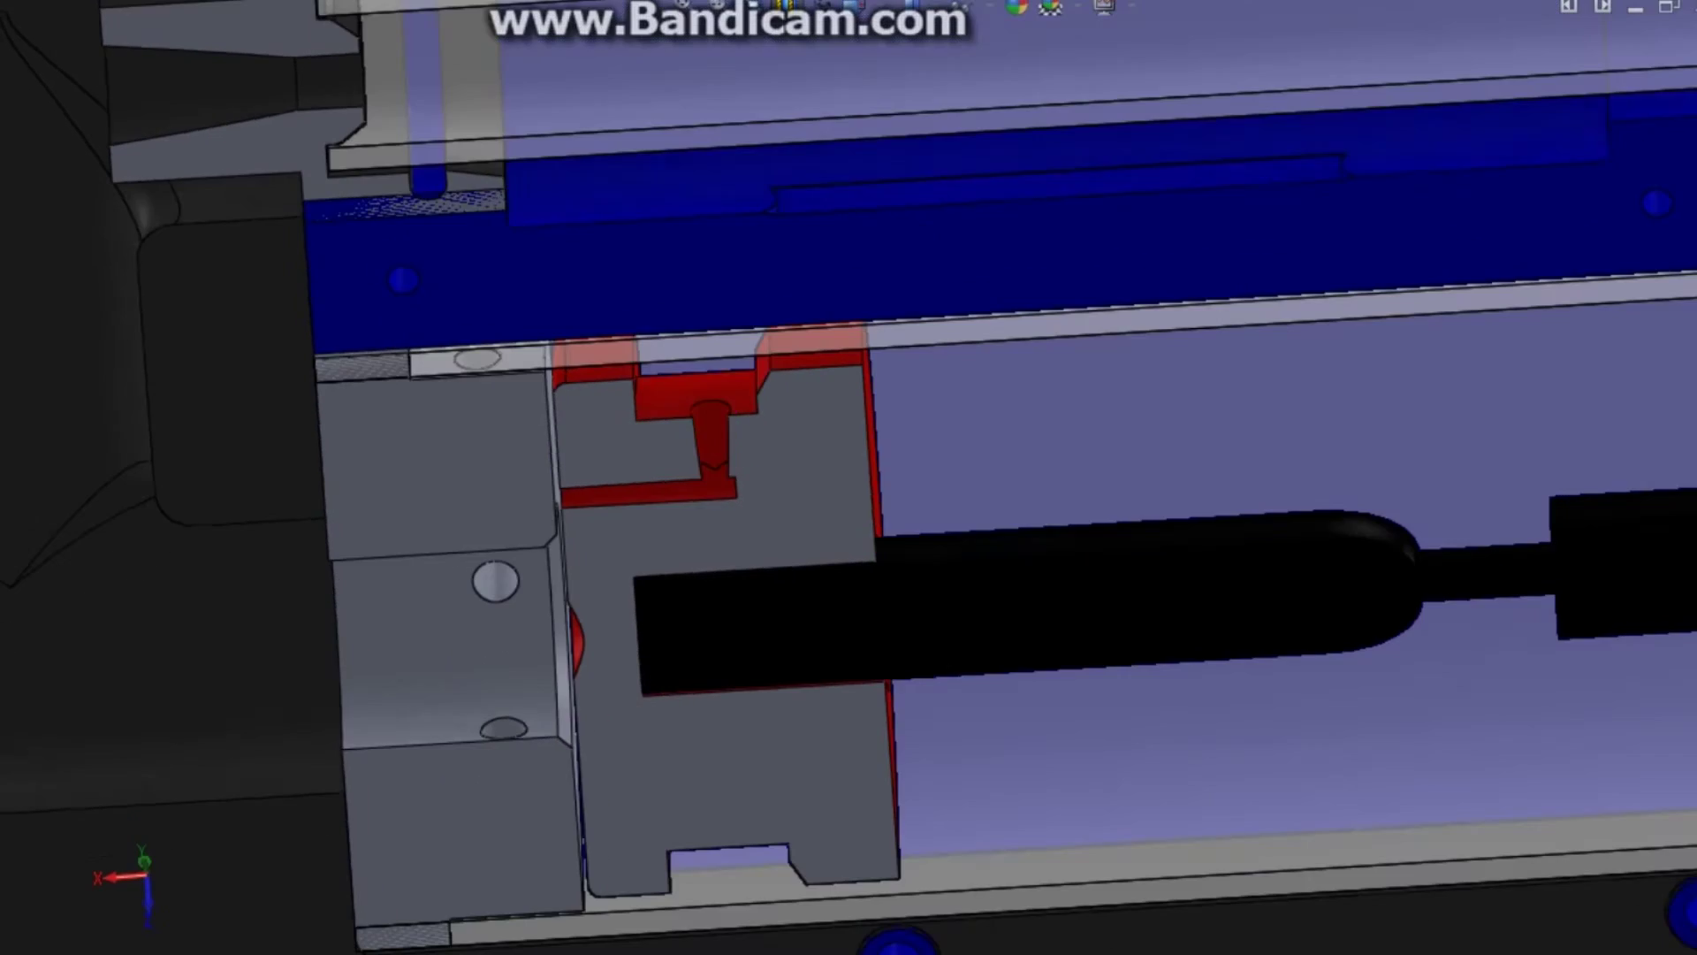
pyautogui.moveTo(678, 397); pyautogui.dragTo(679, 342, button='middle')
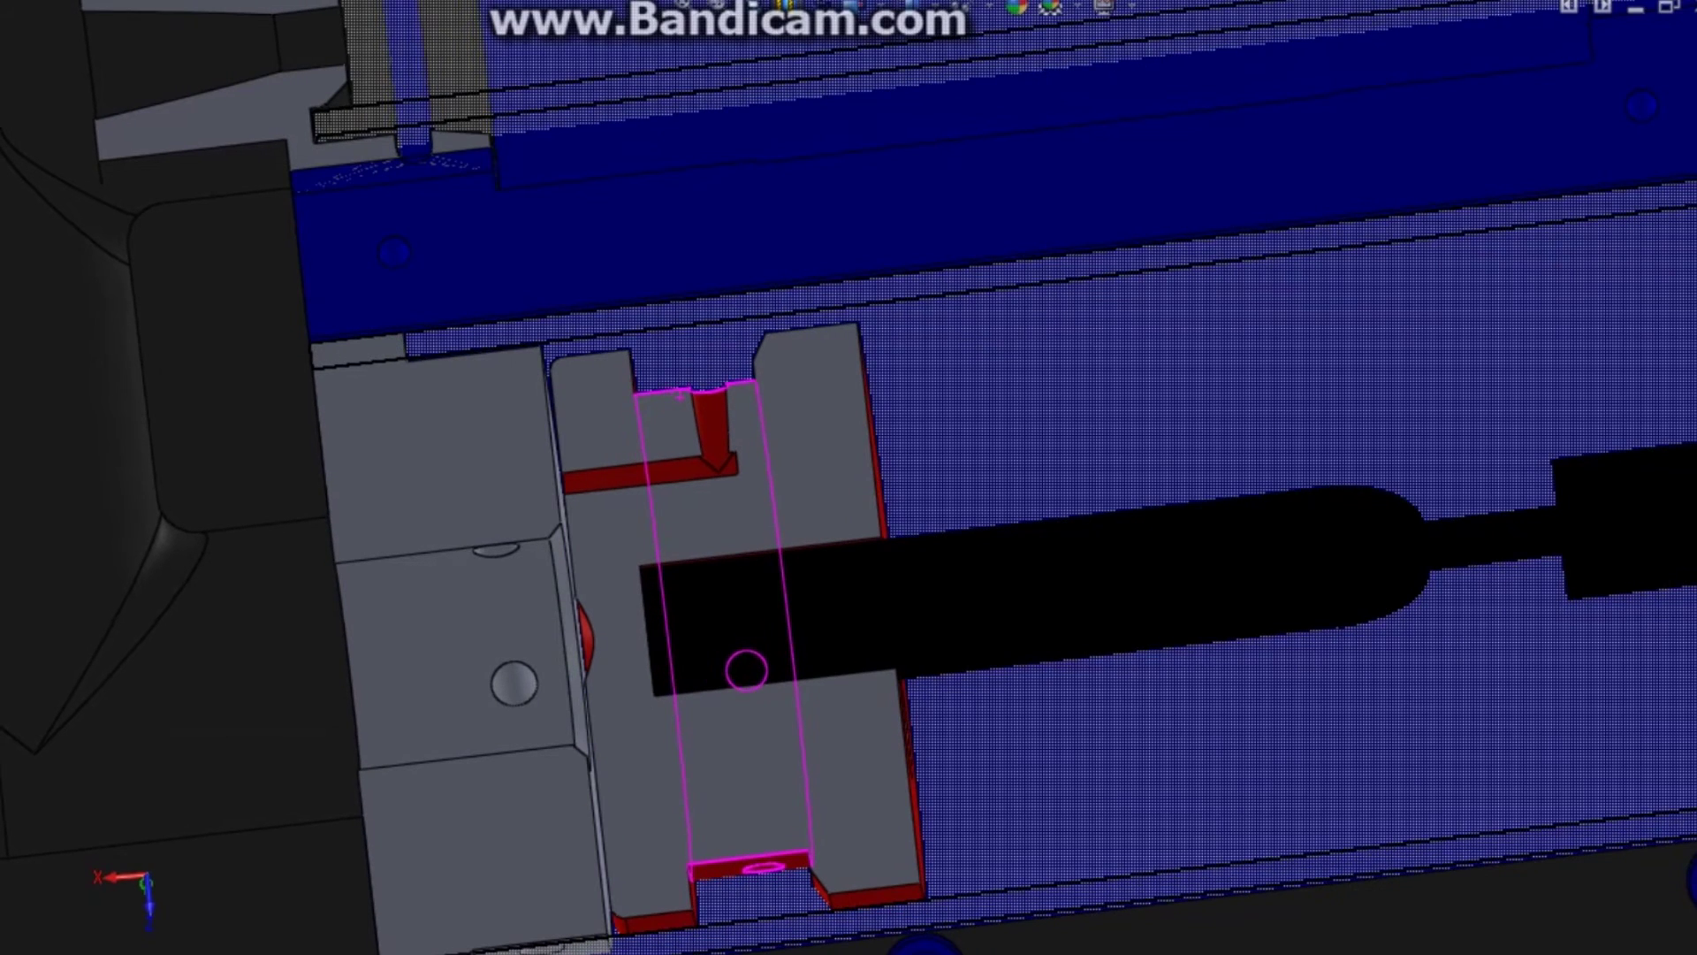
pyautogui.scroll(9, 804, 560)
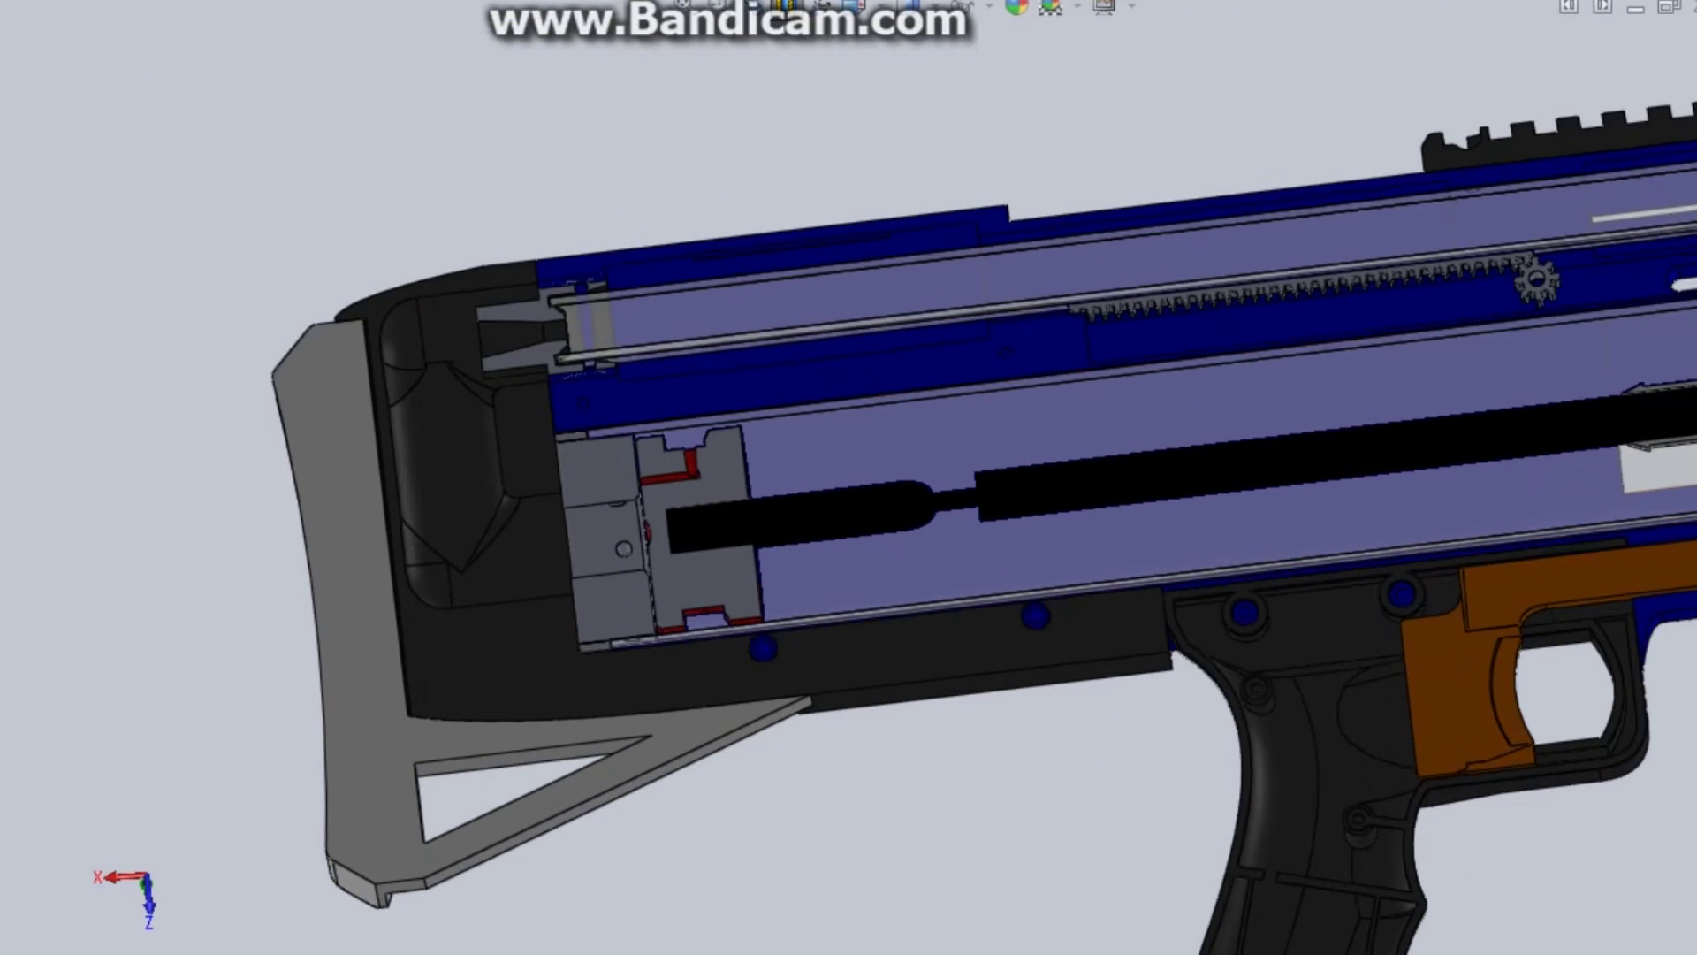
pyautogui.scroll(1, 1151, 482)
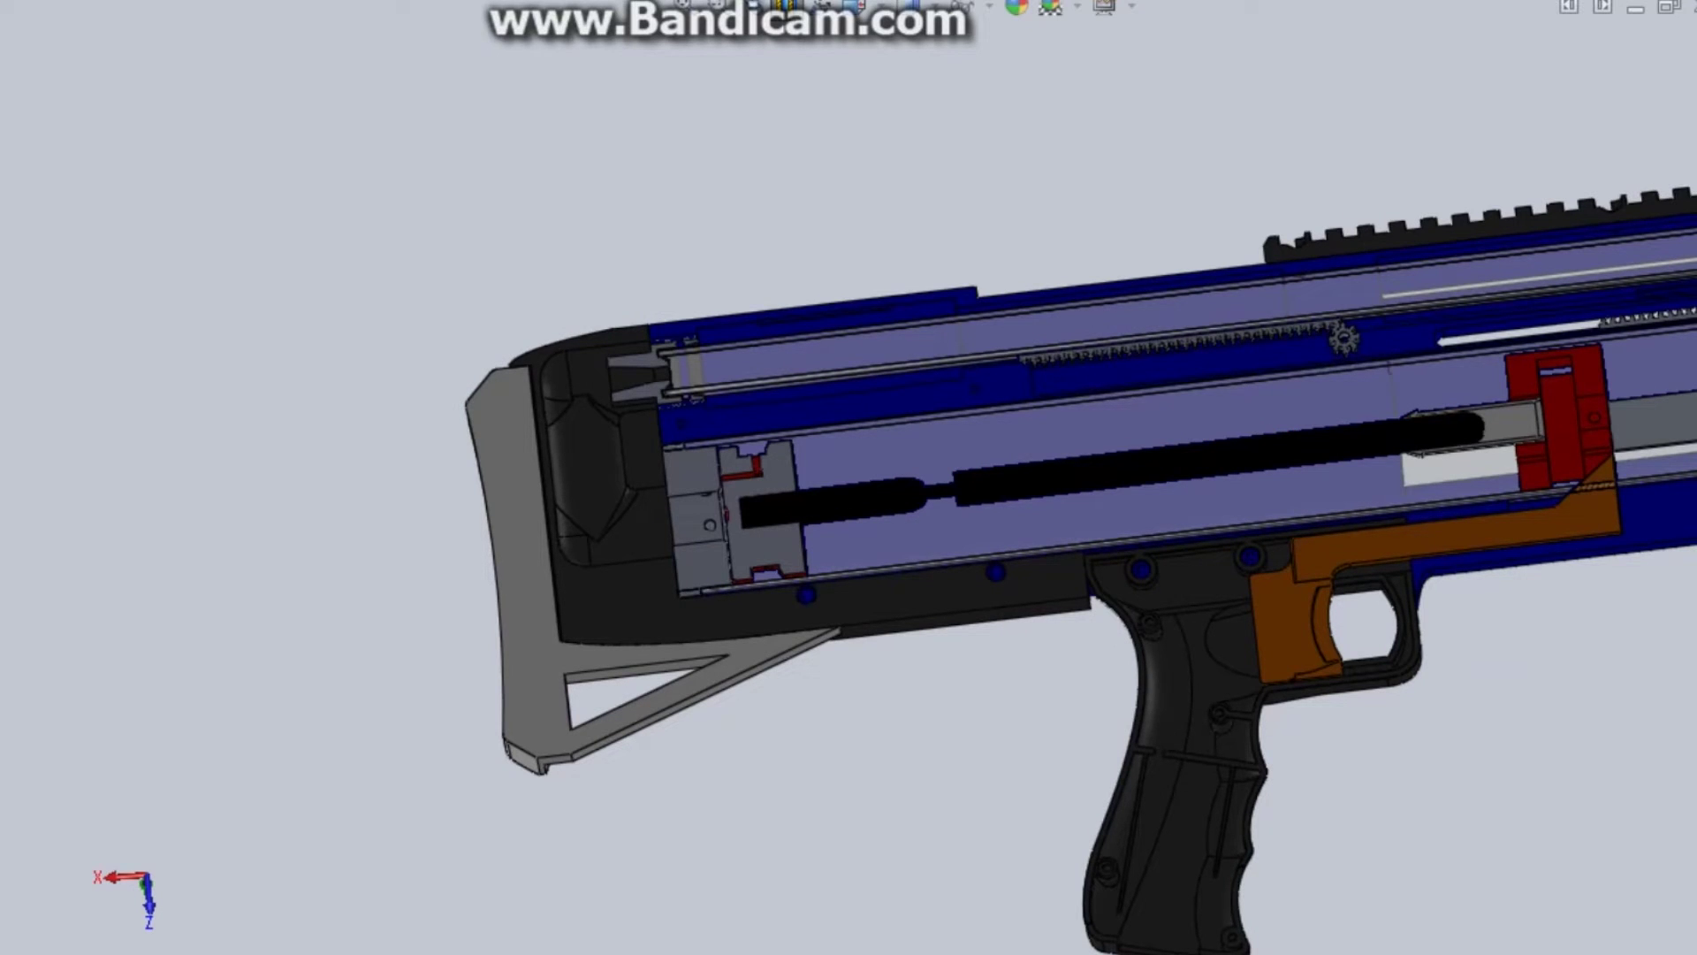
pyautogui.scroll(2, 849, 486)
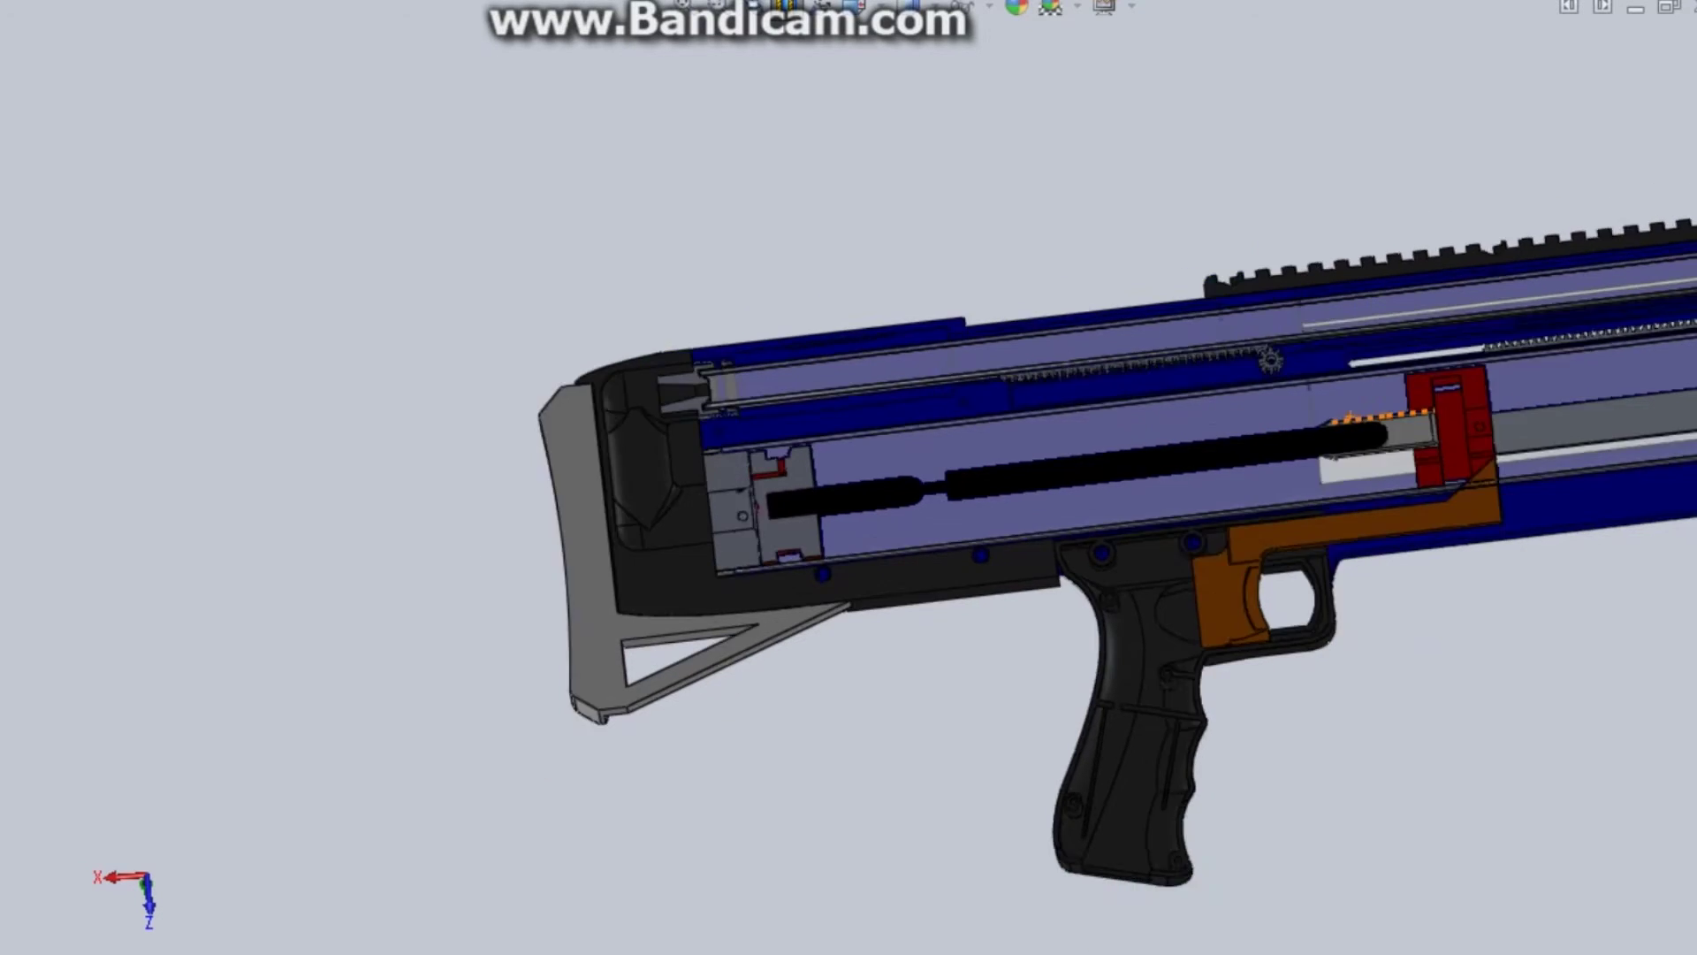
# Slide the orange trigger slightly rearward in the sectioned assembly to demonstrate its travel under the red catch housing.
pyautogui.scroll(-1, 1534, 428)
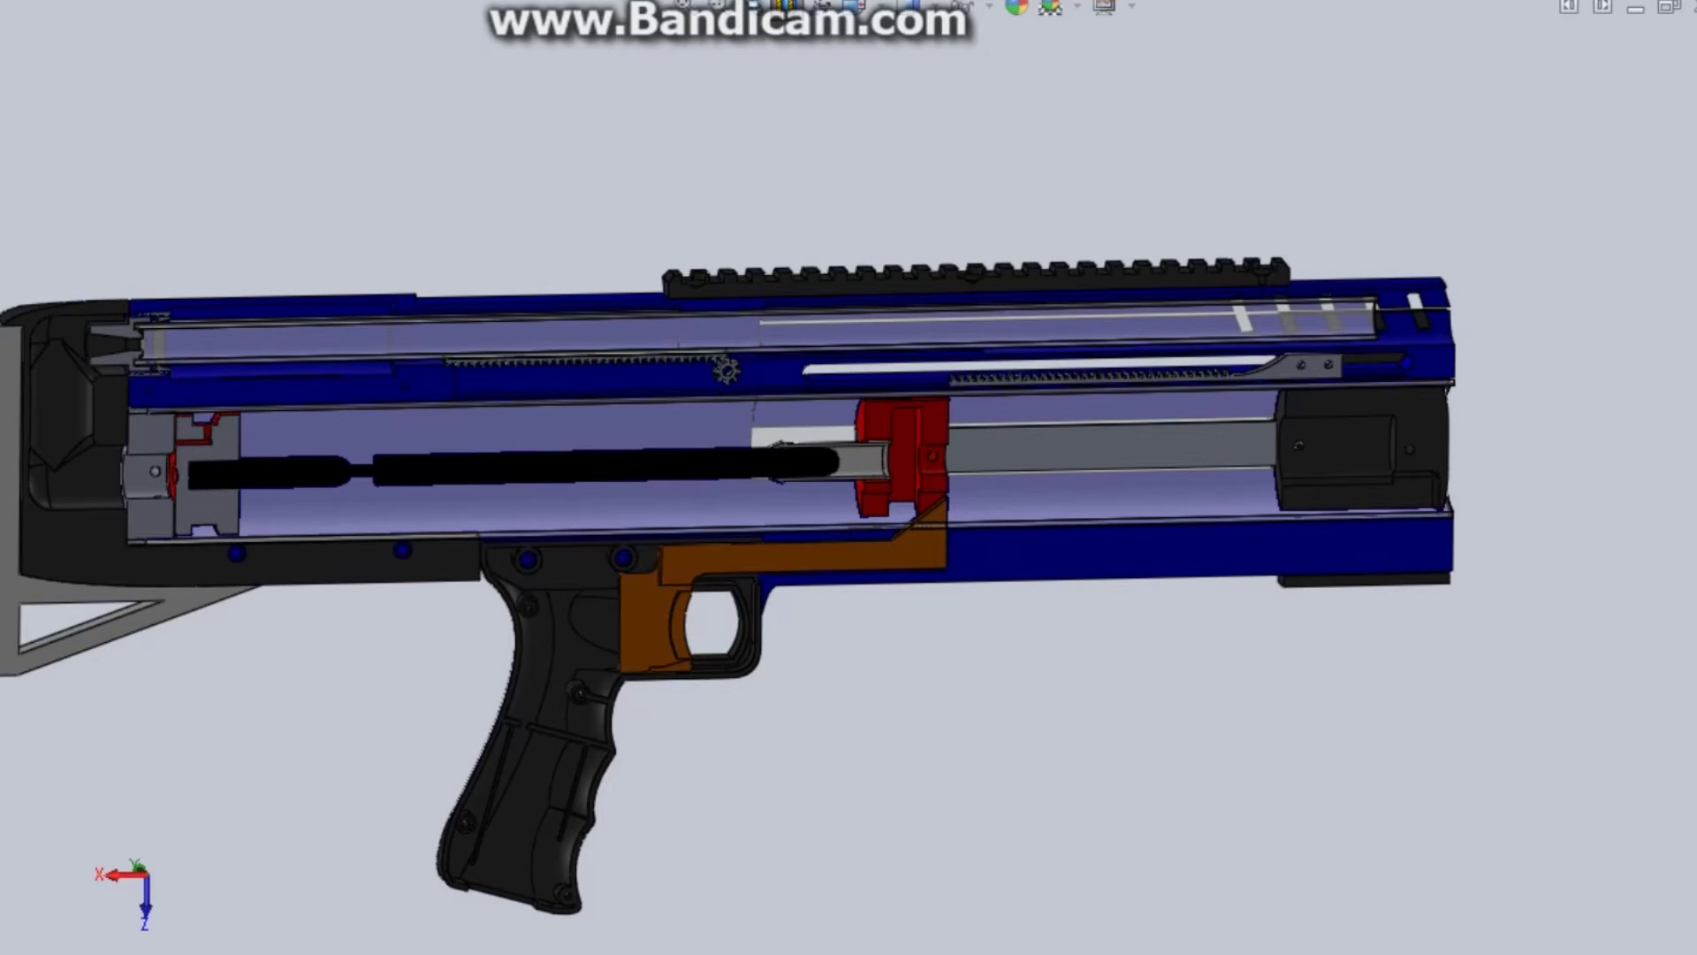
pyautogui.scroll(1, 902, 468)
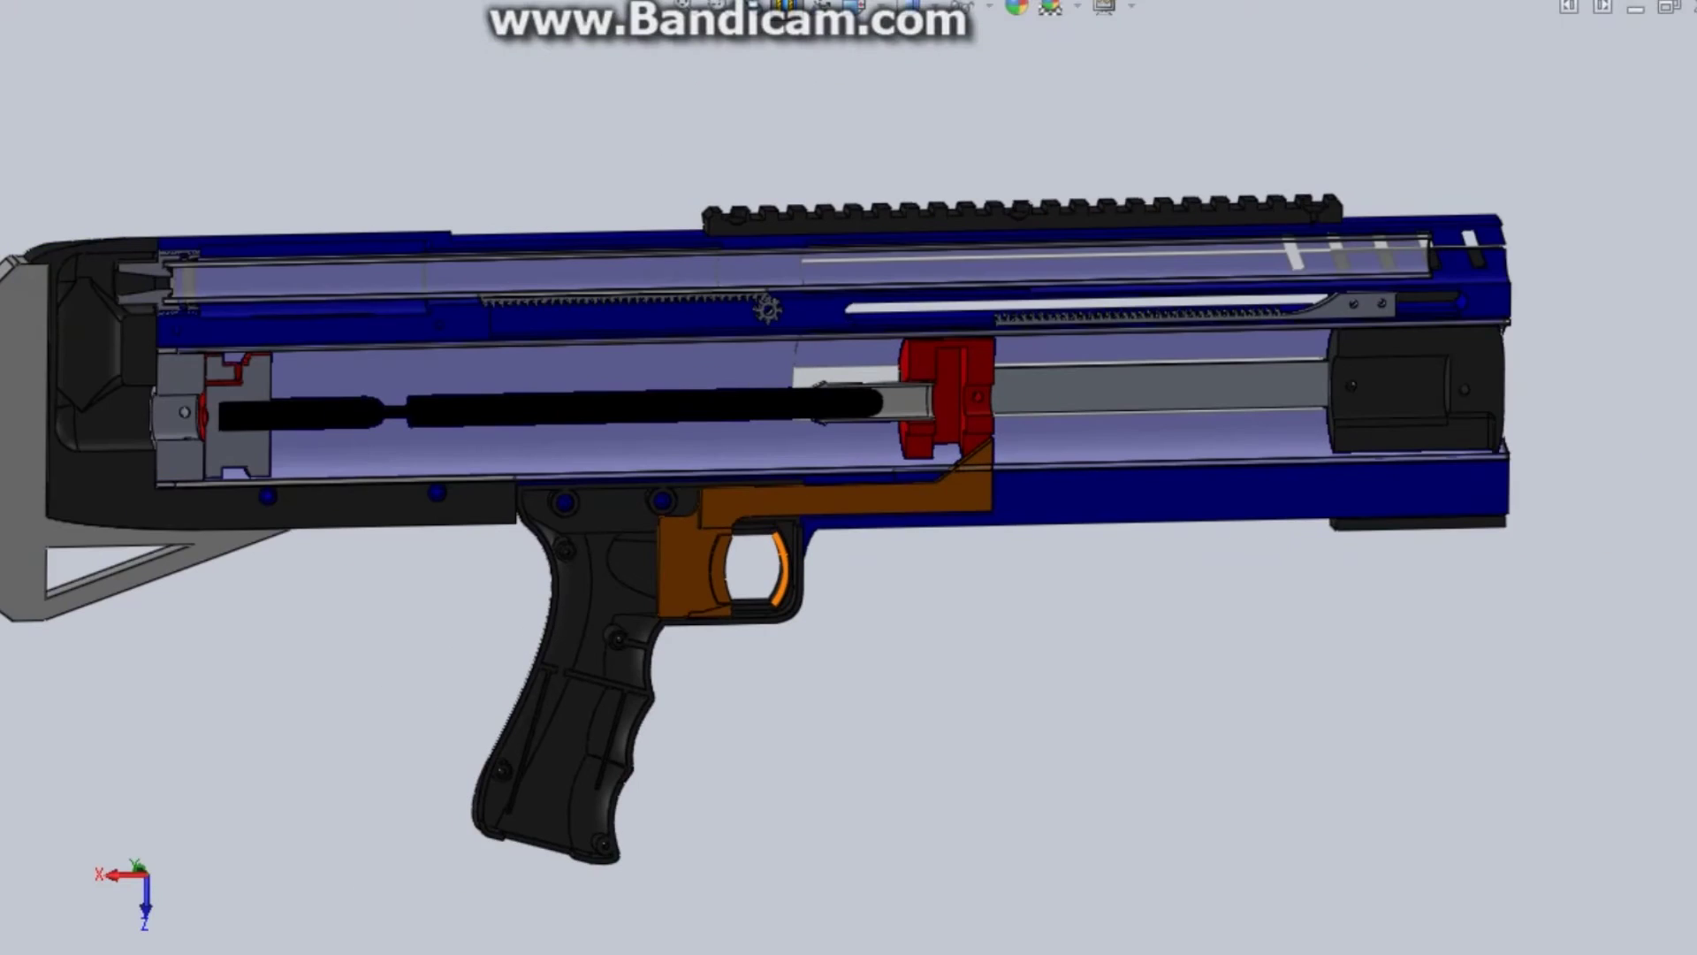
pyautogui.scroll(1, 906, 506)
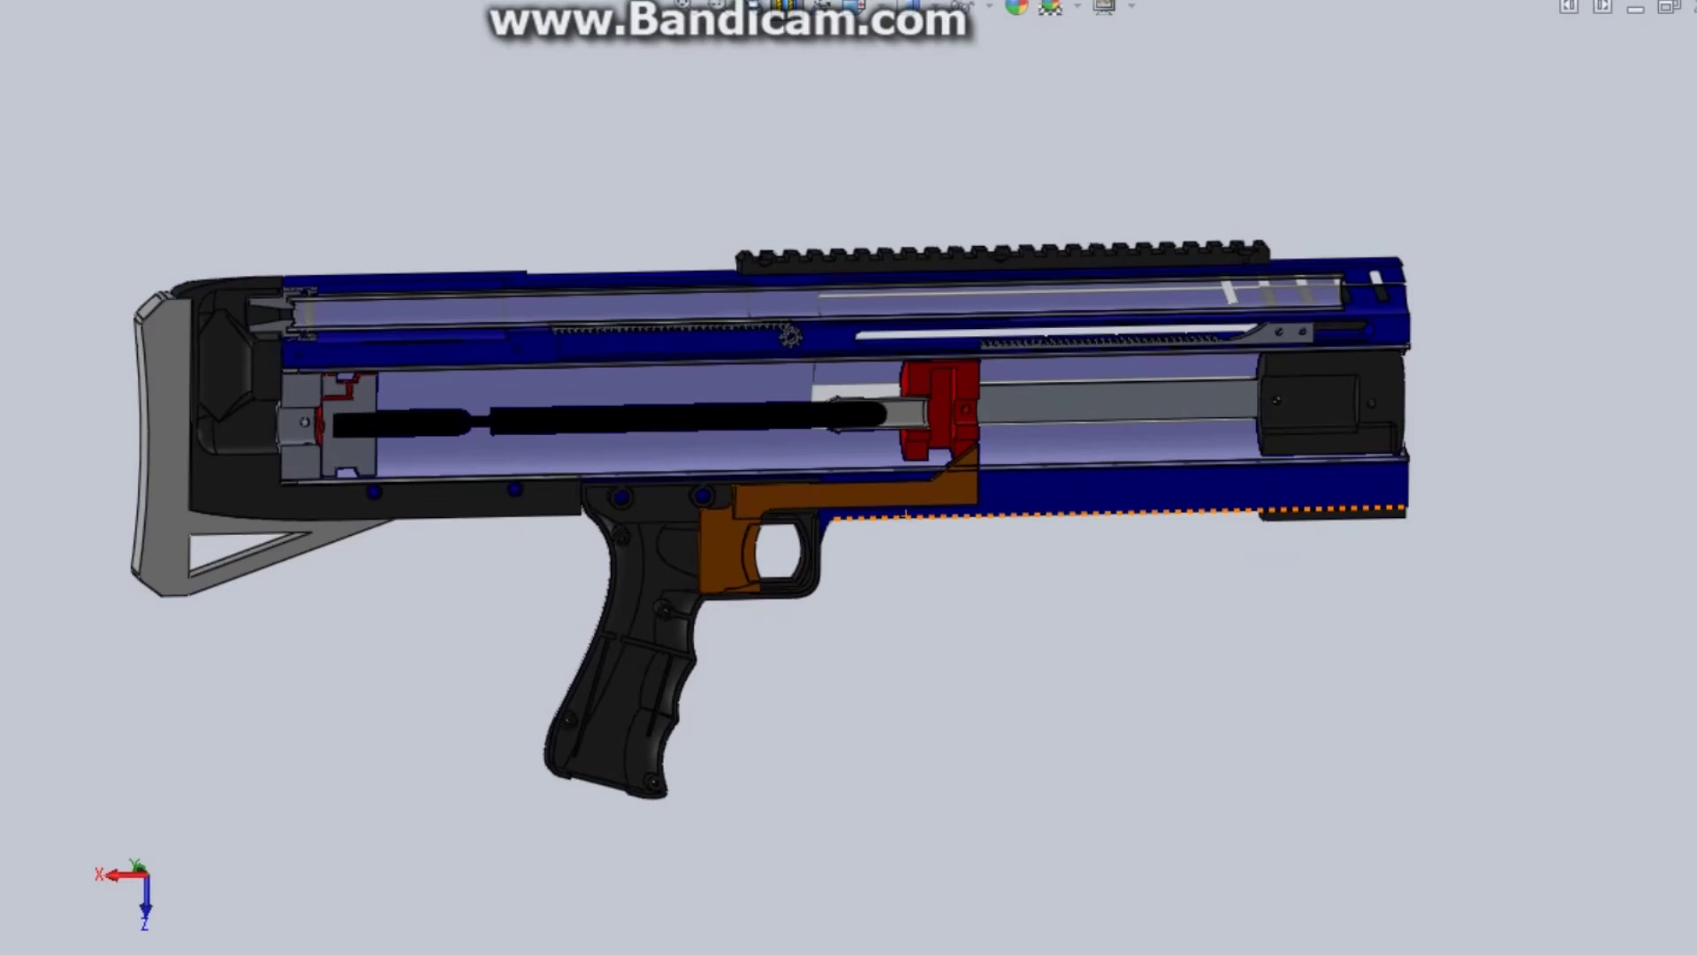
pyautogui.scroll(-3, 829, 400)
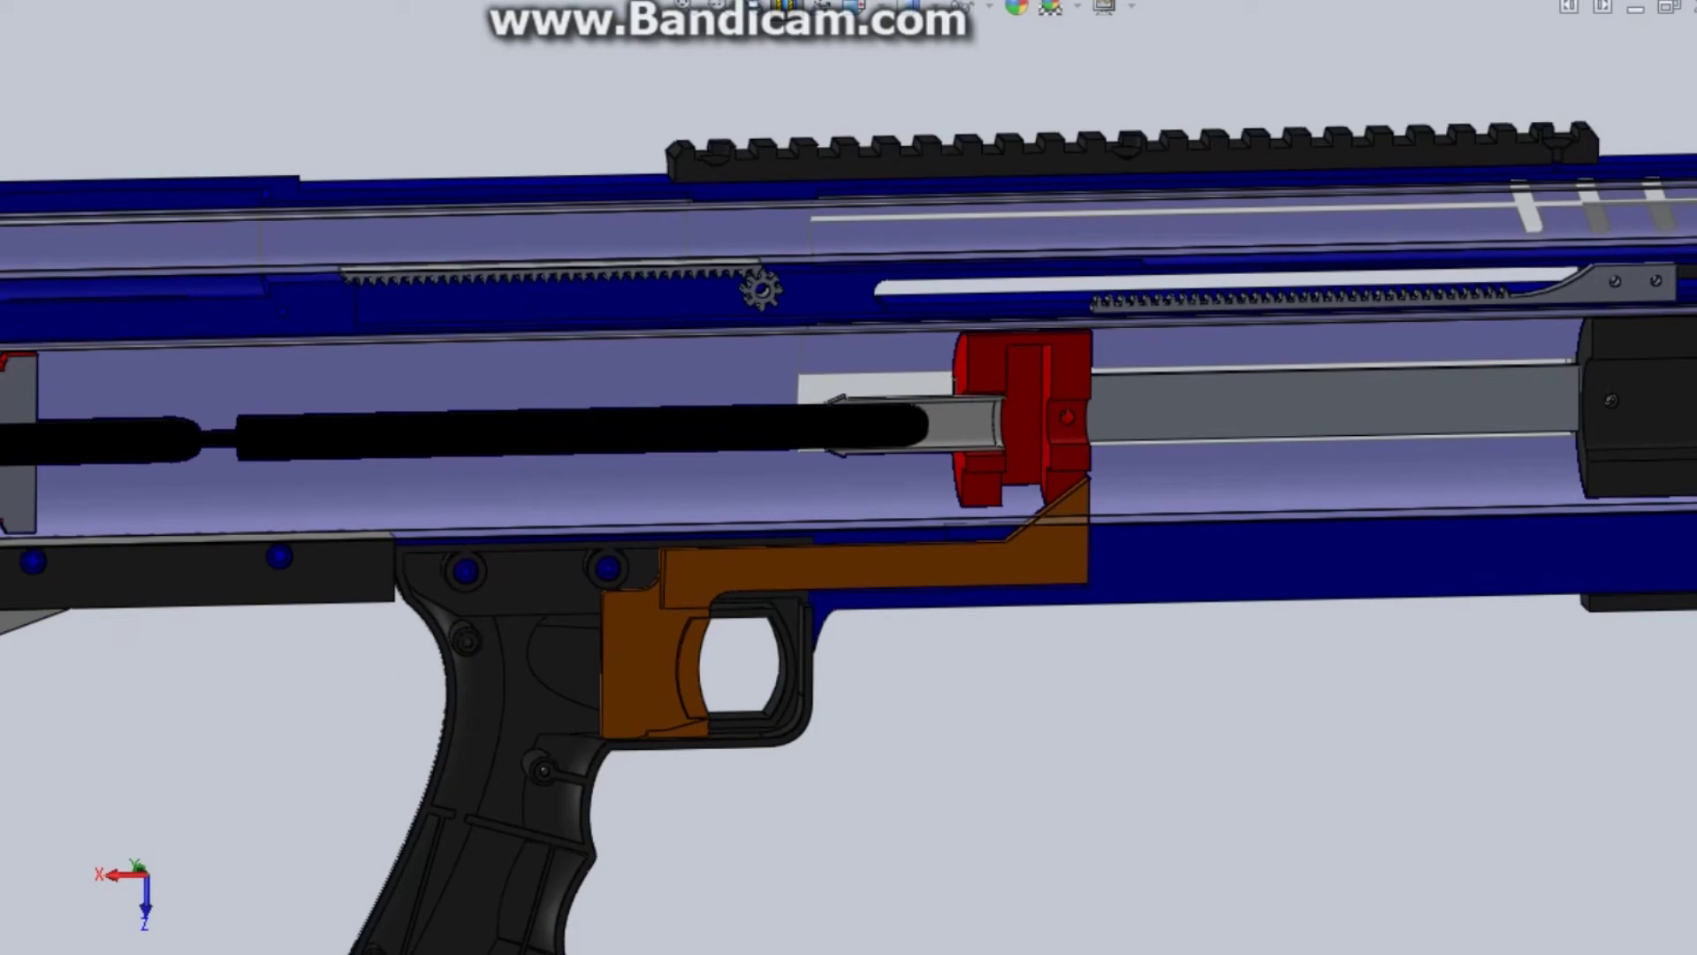
pyautogui.moveTo(684, 656)
pyautogui.mouseDown()
pyautogui.moveTo(648, 656)
pyautogui.moveTo(684, 656)
pyautogui.mouseUp()
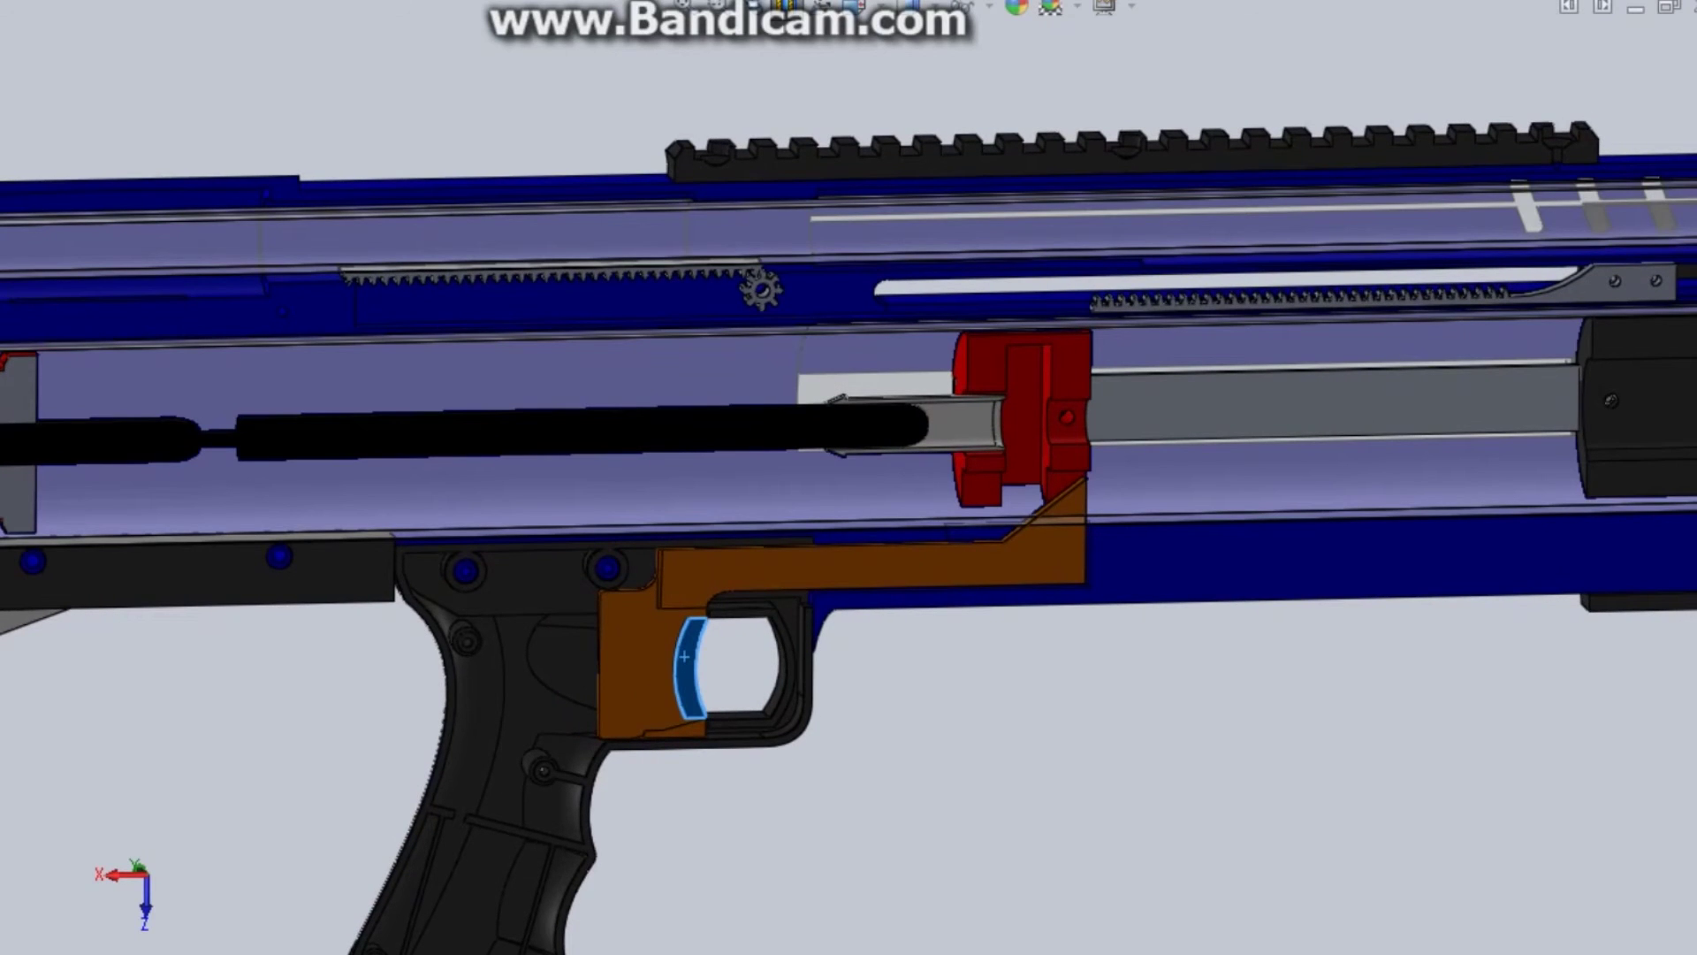
pyautogui.moveTo(684, 656)
pyautogui.mouseDown()
pyautogui.moveTo(655, 650)
pyautogui.moveTo(686, 641)
pyautogui.mouseUp()
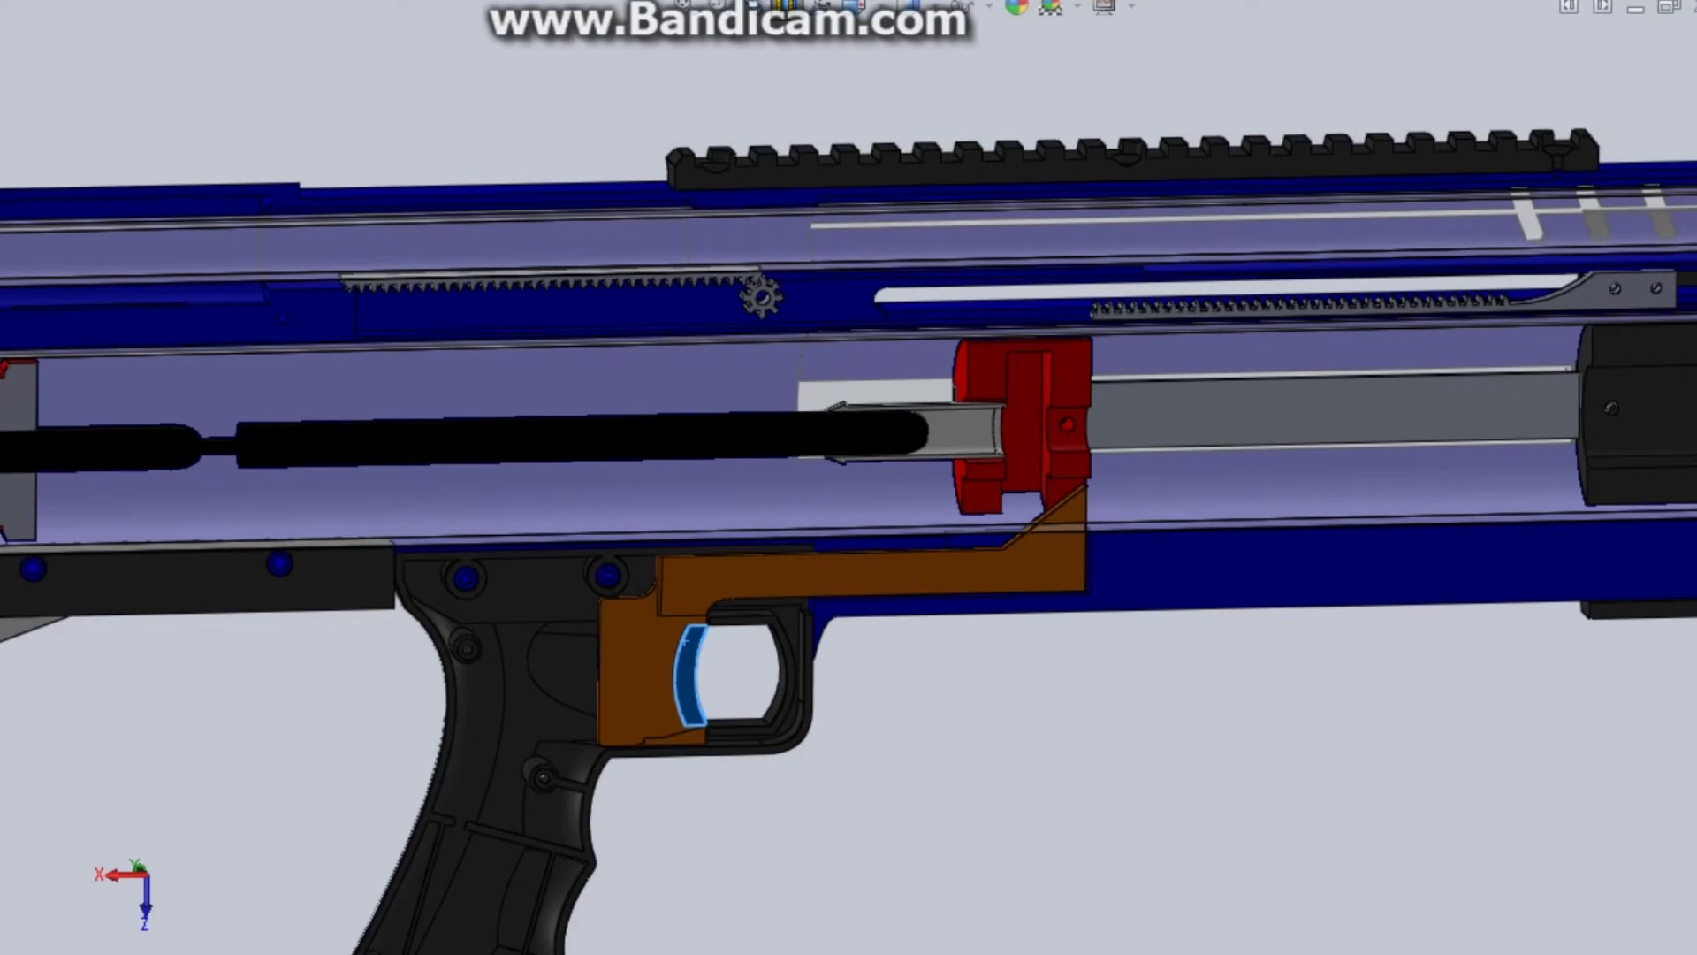
pyautogui.press('f')
# Examine the sectioned trigger linkage, the outside of the pistol grip and the blaster's complete exterior.
pyautogui.scroll(-8, 1025, 517)
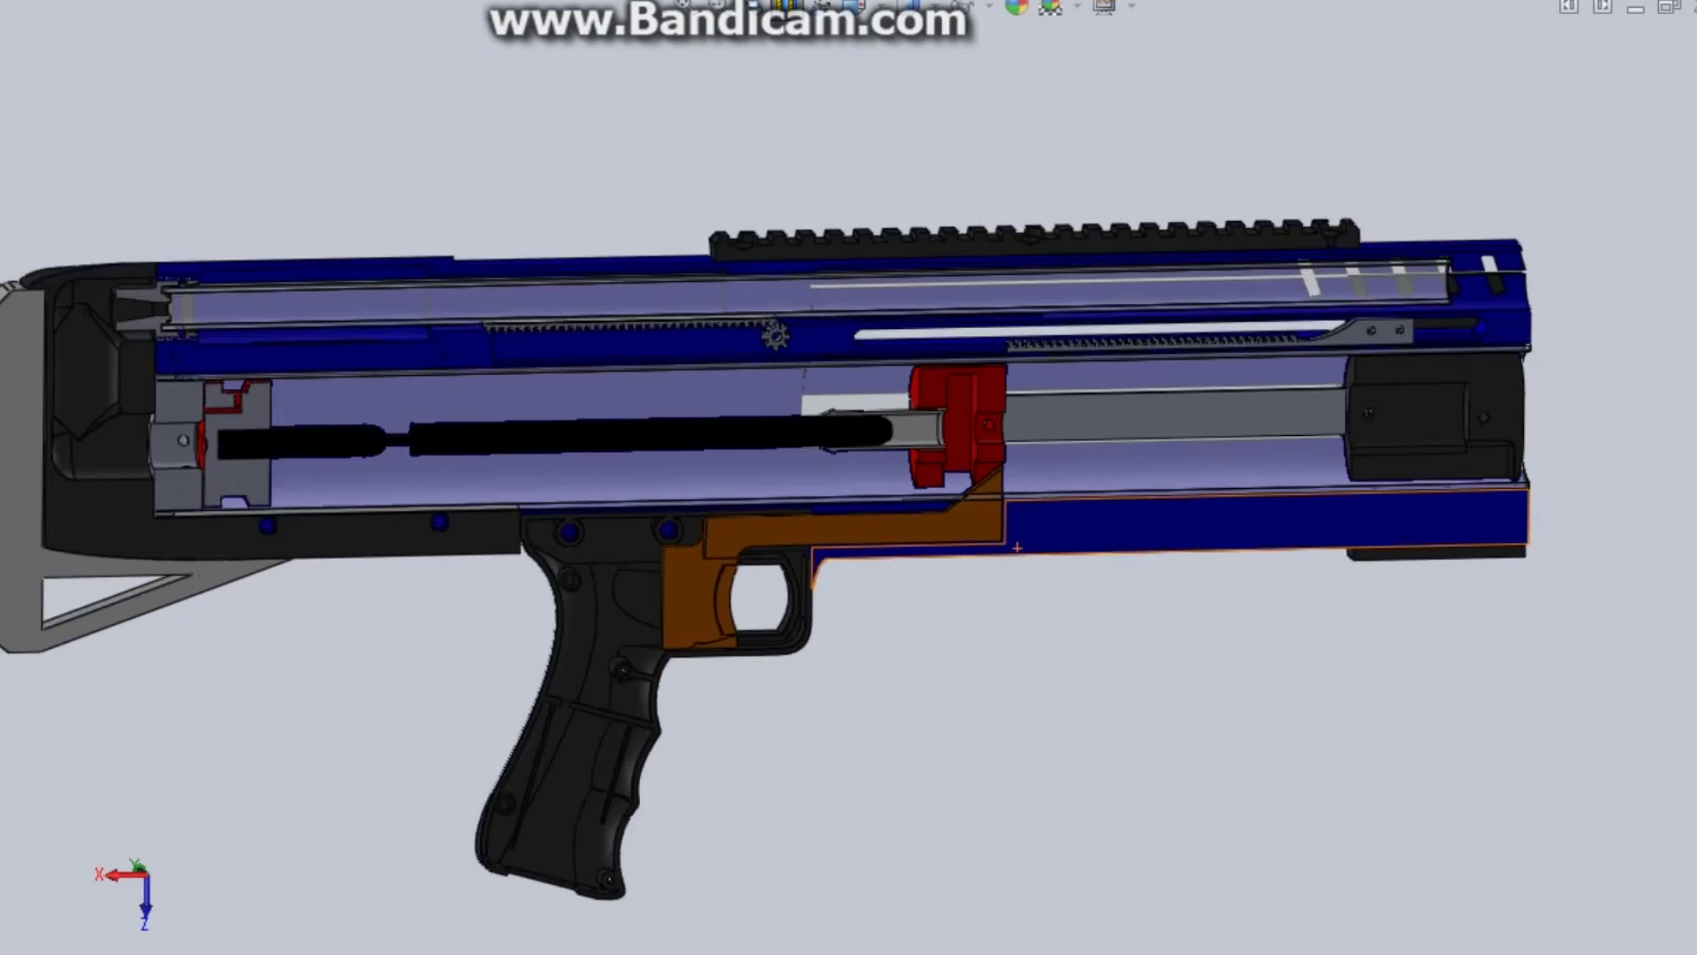
pyautogui.press('f')
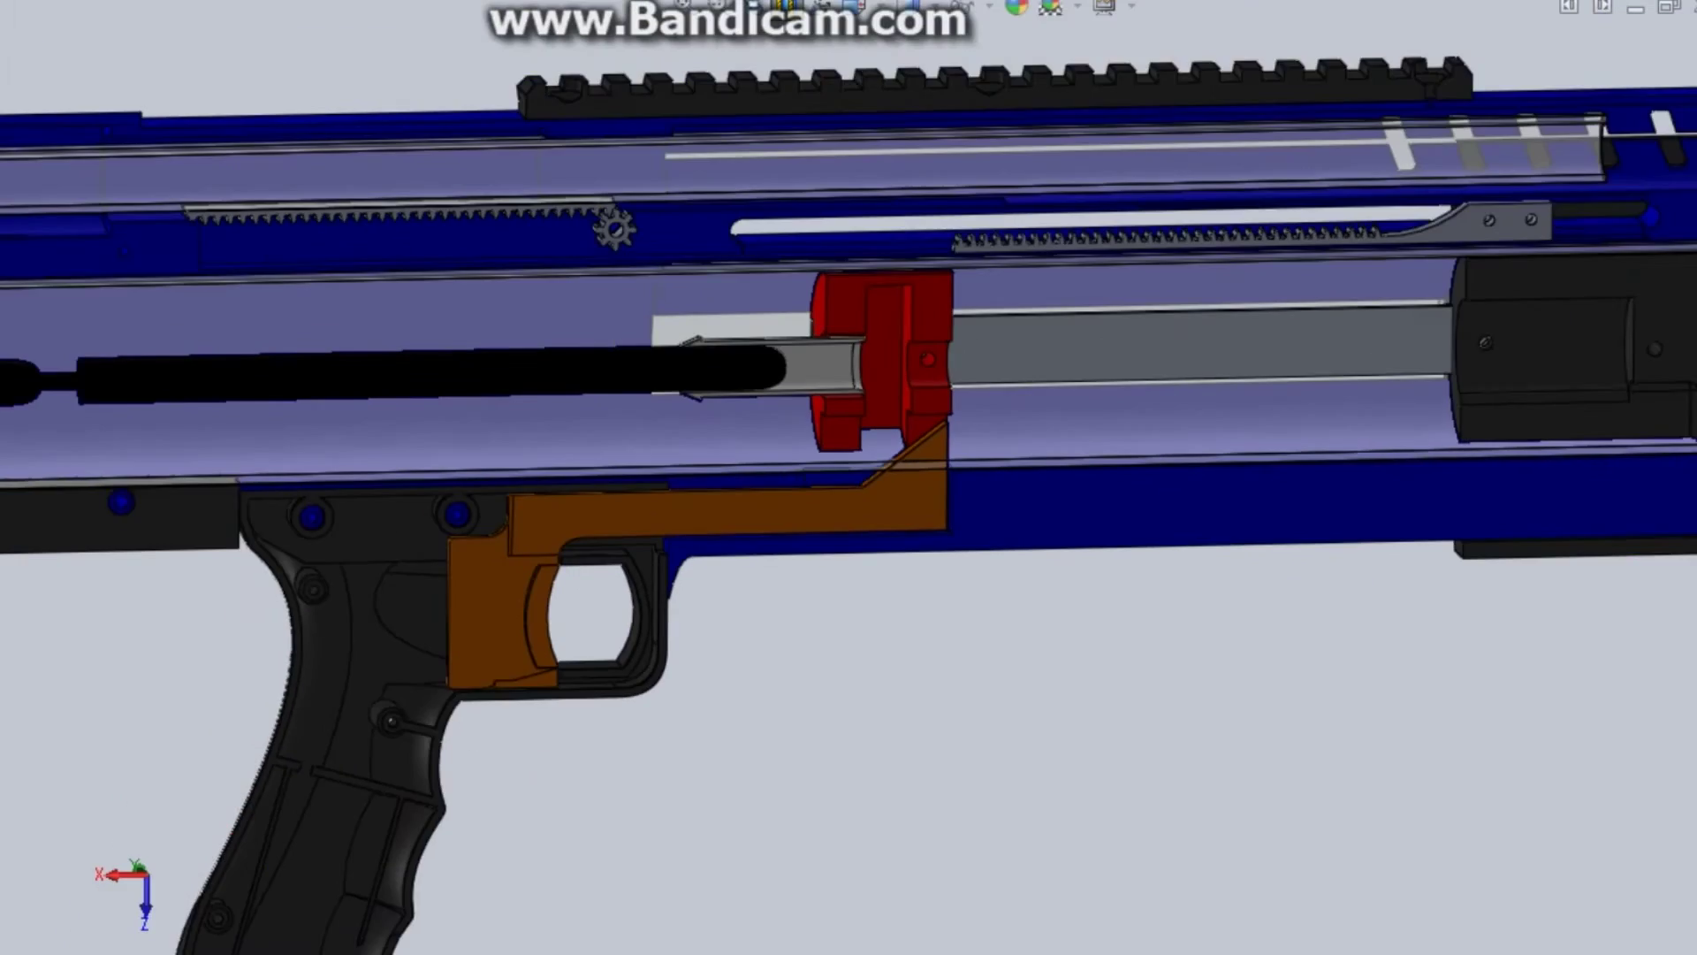
pyautogui.moveTo(848, 495); pyautogui.dragTo(893, 495, button='middle')
pyautogui.scroll(3, 884, 478)
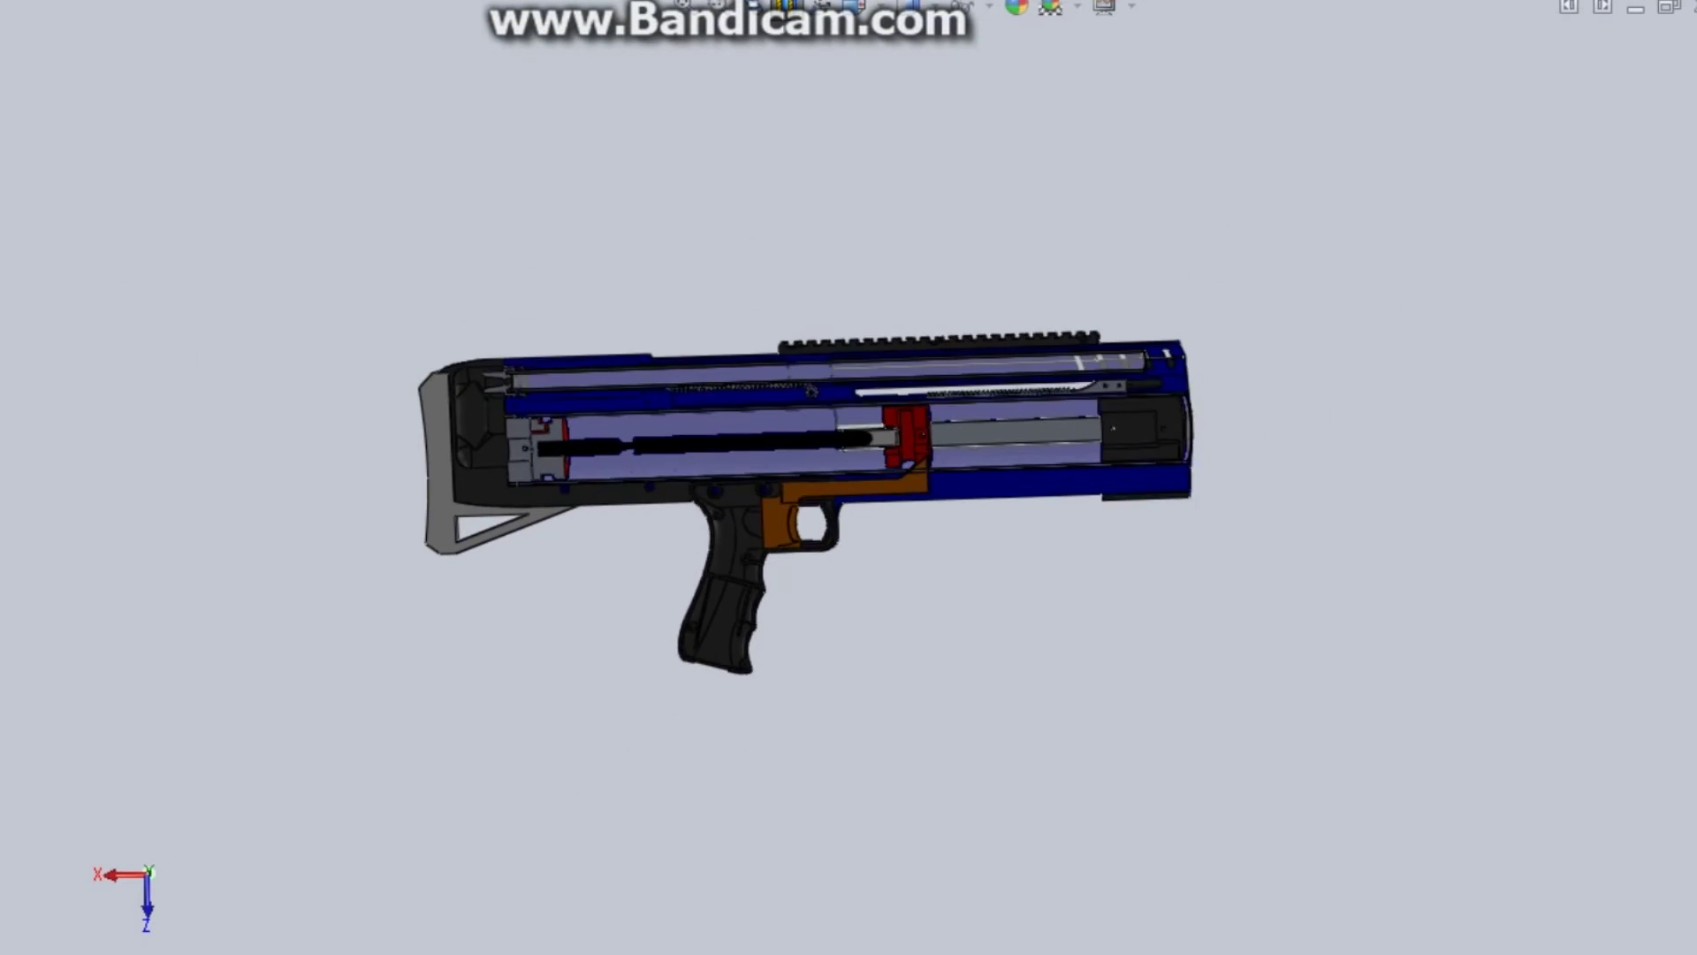
pyautogui.scroll(-5, 778, 593)
pyautogui.middleClick(835, 570)
pyautogui.moveTo(835, 570); pyautogui.dragTo(508, 567, button='middle')
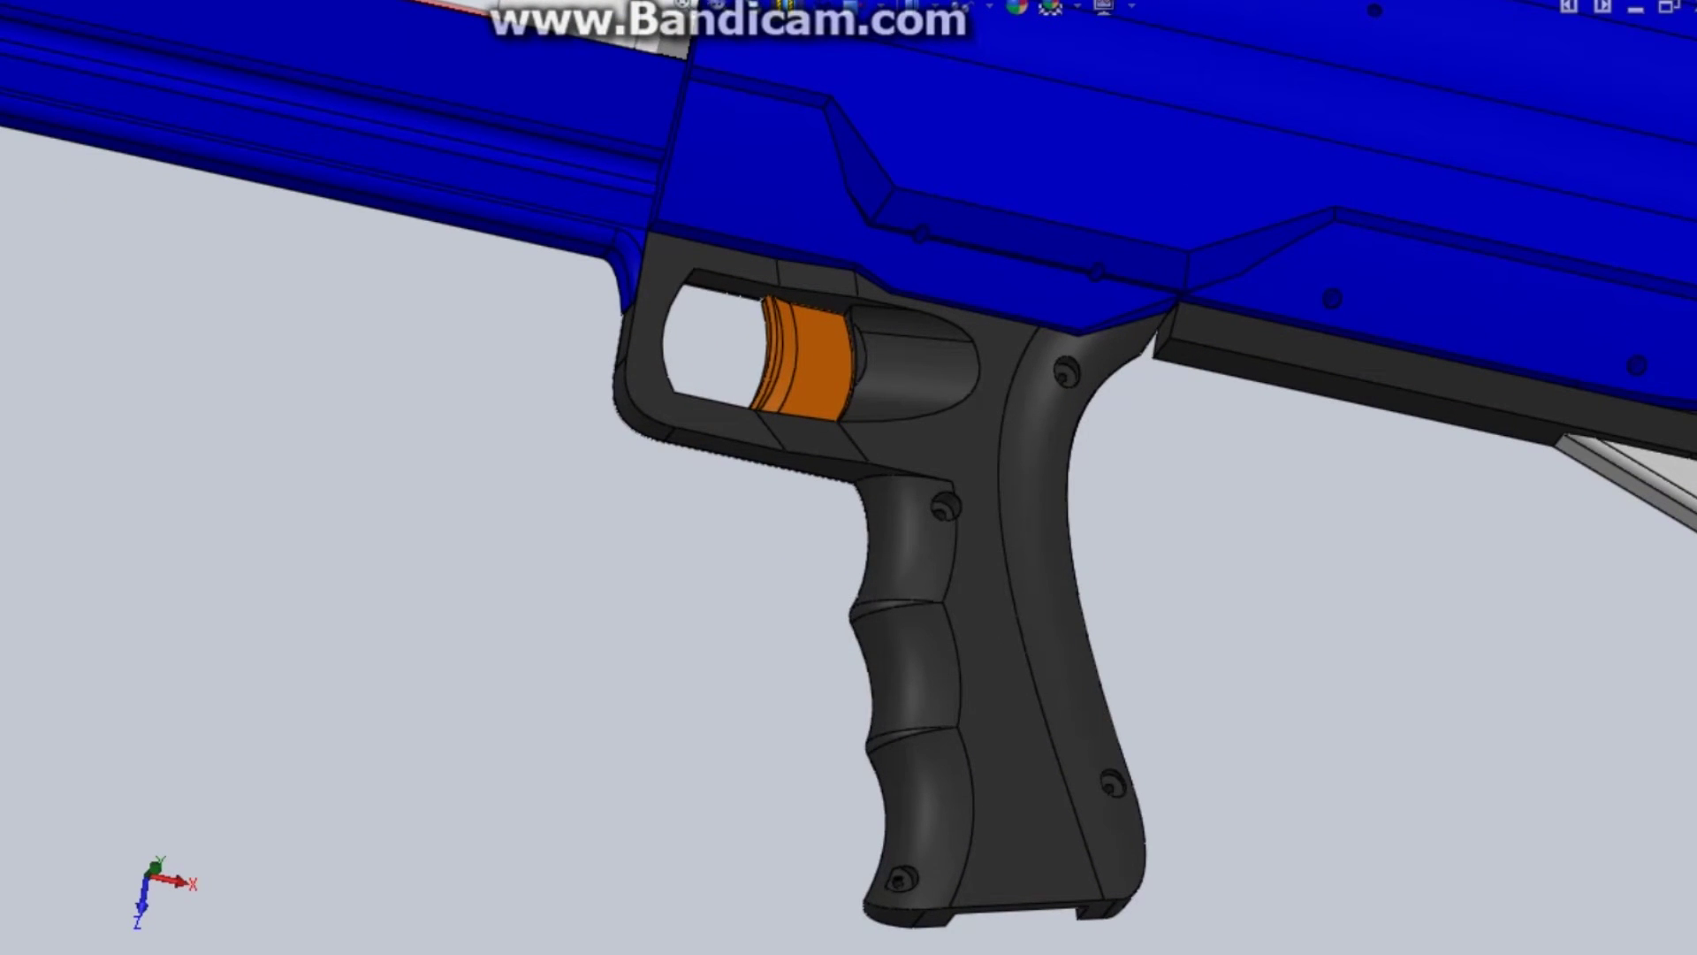
pyautogui.moveTo(866, 747); pyautogui.dragTo(866, 574, button='middle')
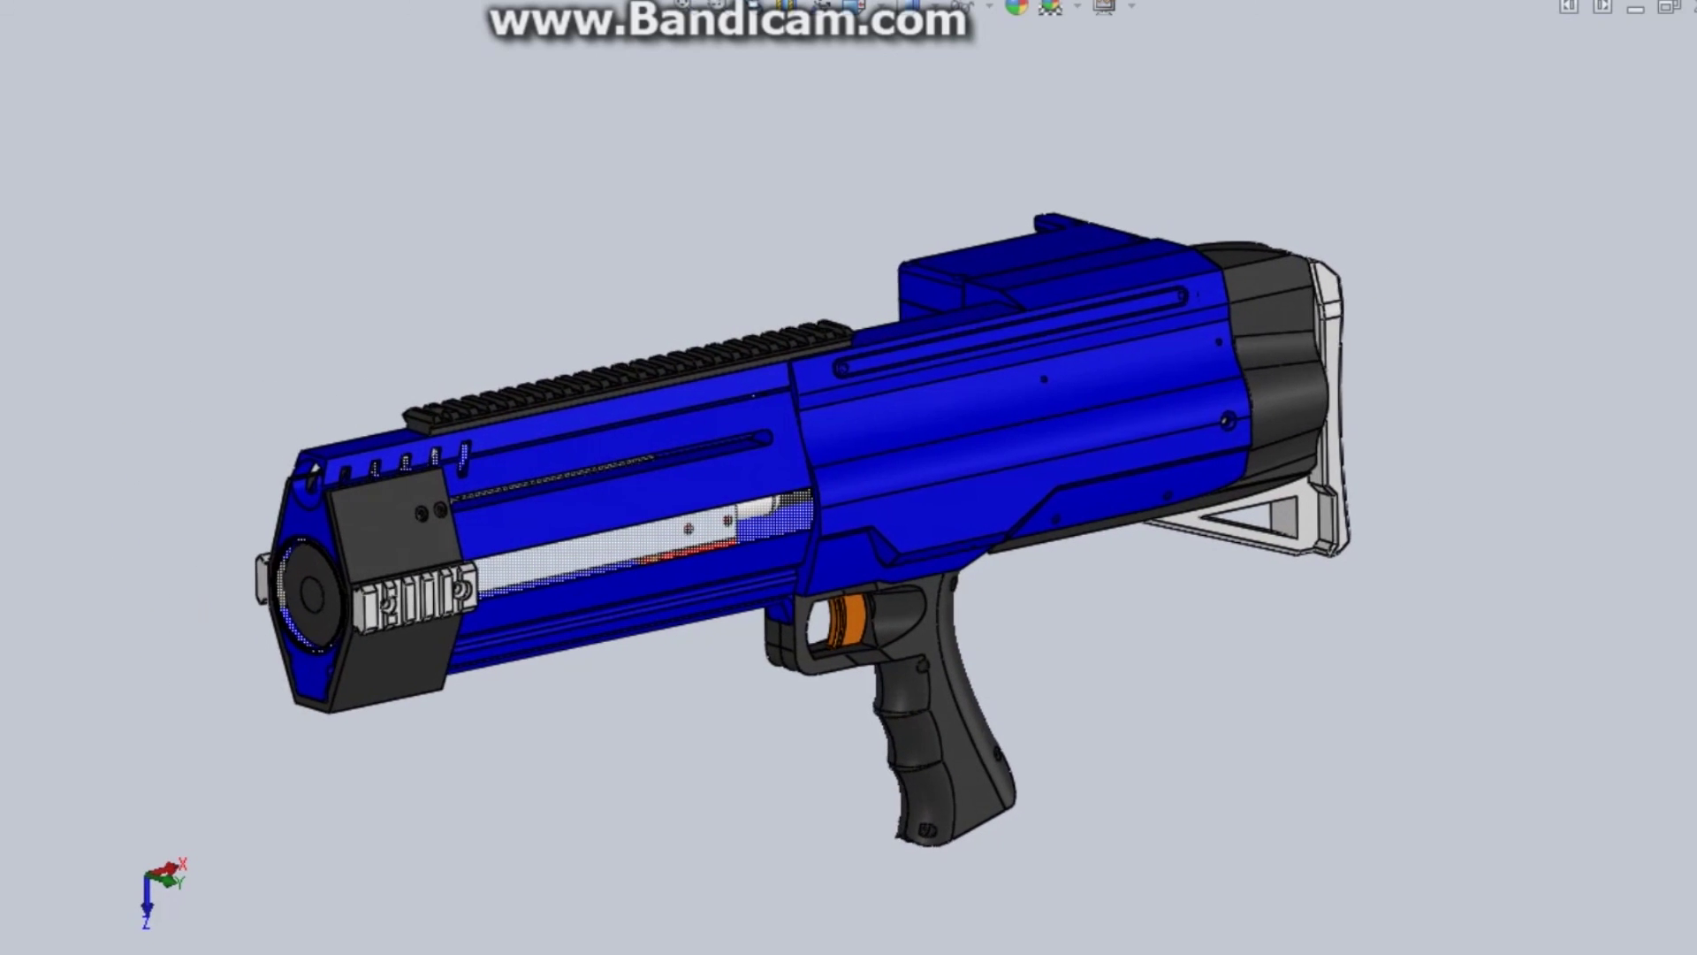
pyautogui.moveTo(848, 495); pyautogui.dragTo(802, 458, button='middle')
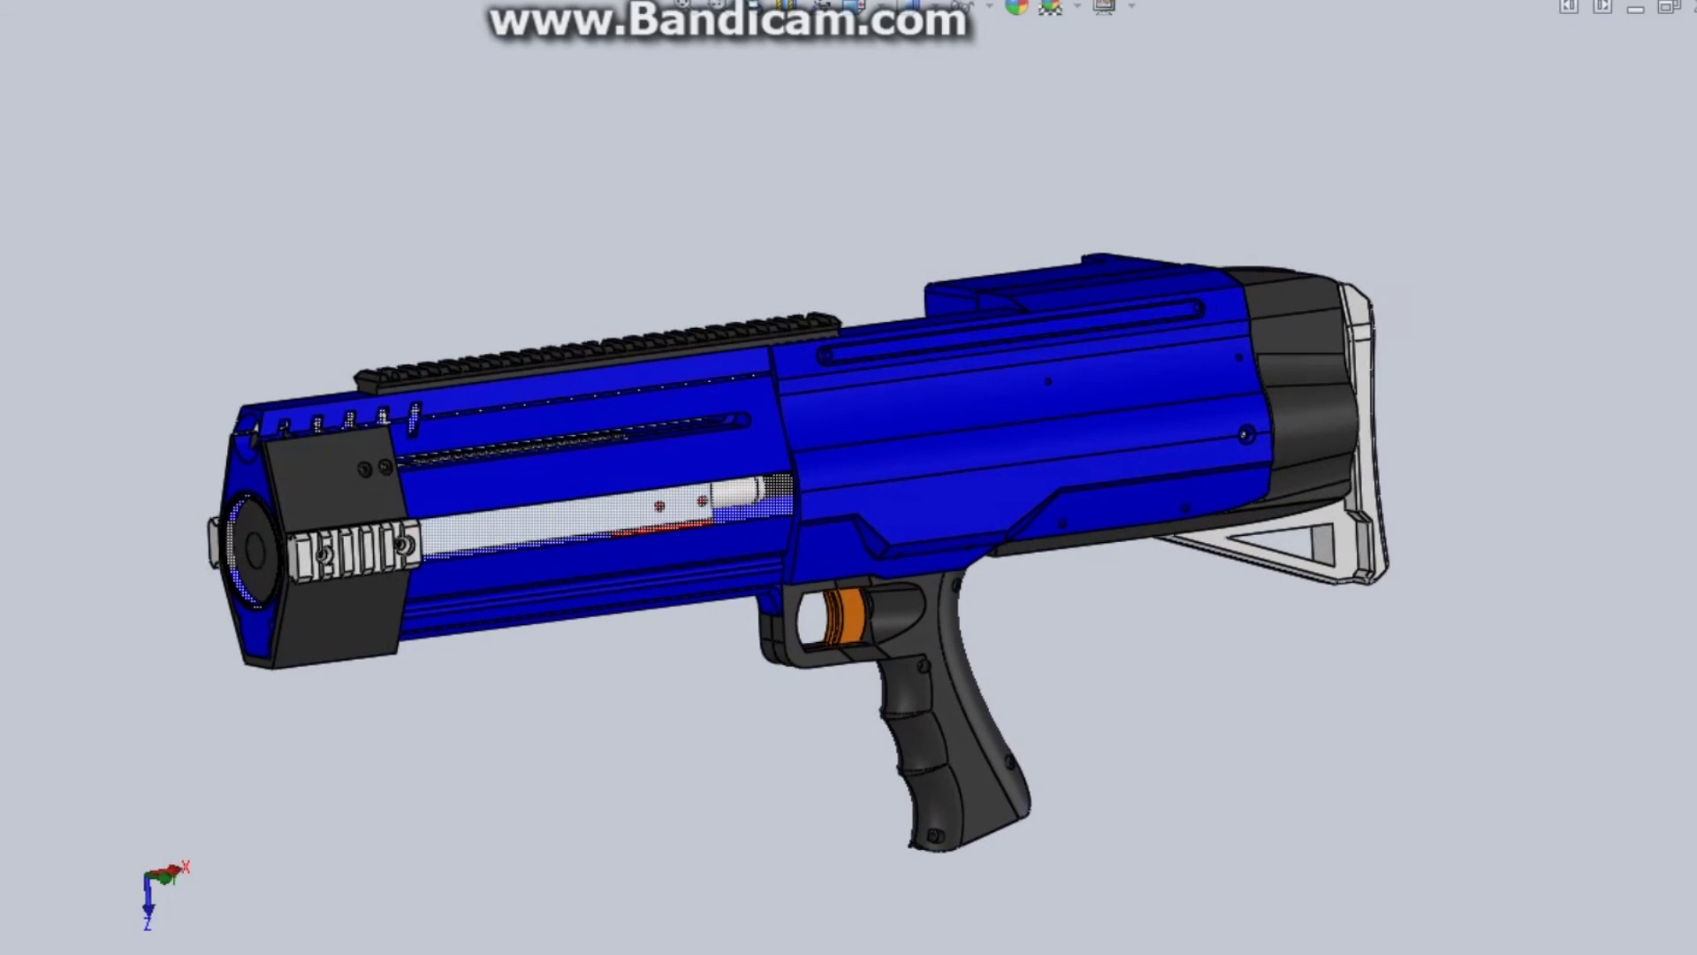